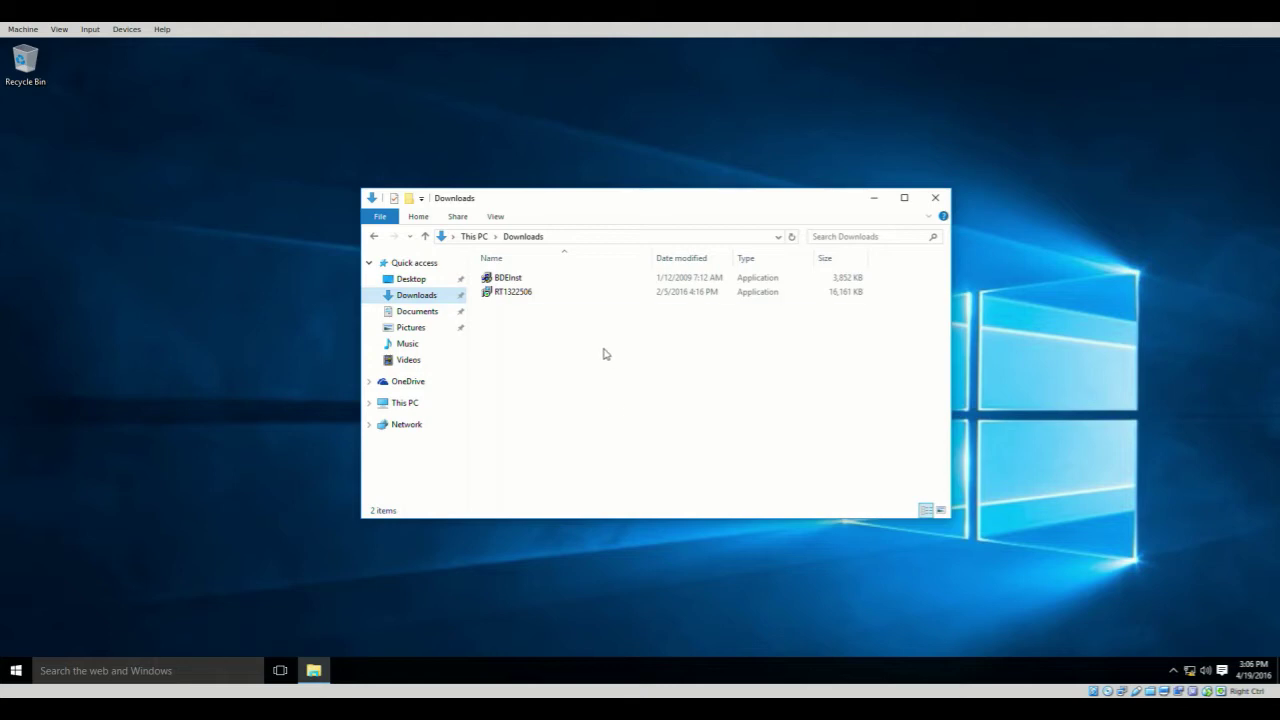
Step: Run the BDEInst installer from the Downloads folder as administrator and agree to install the Borland Database Engine
right_click(547, 323)
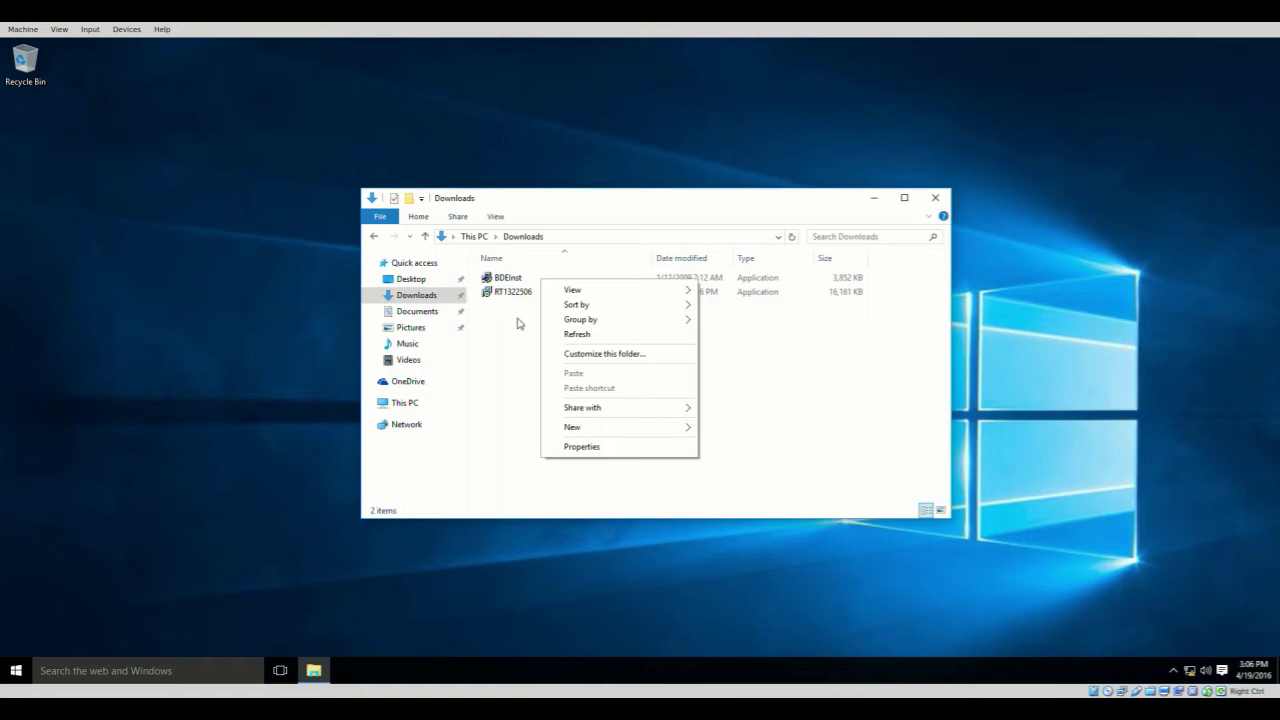
right_click(511, 279)
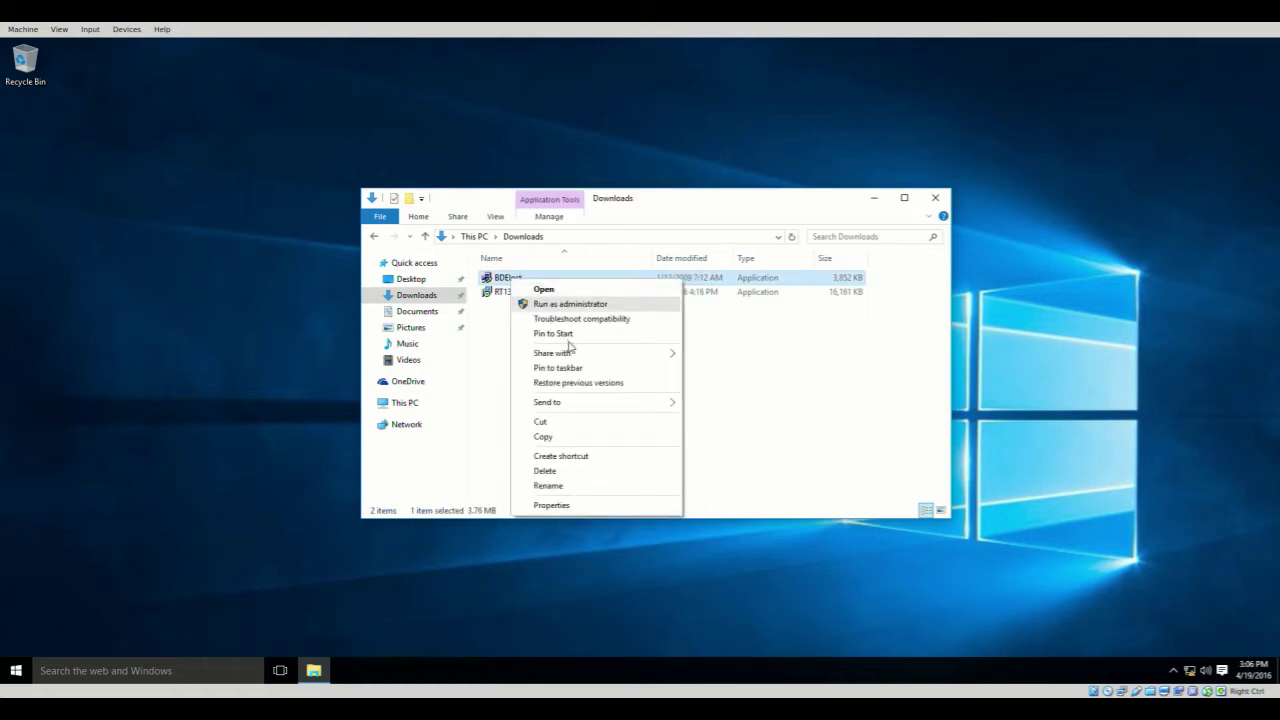
key("Return")
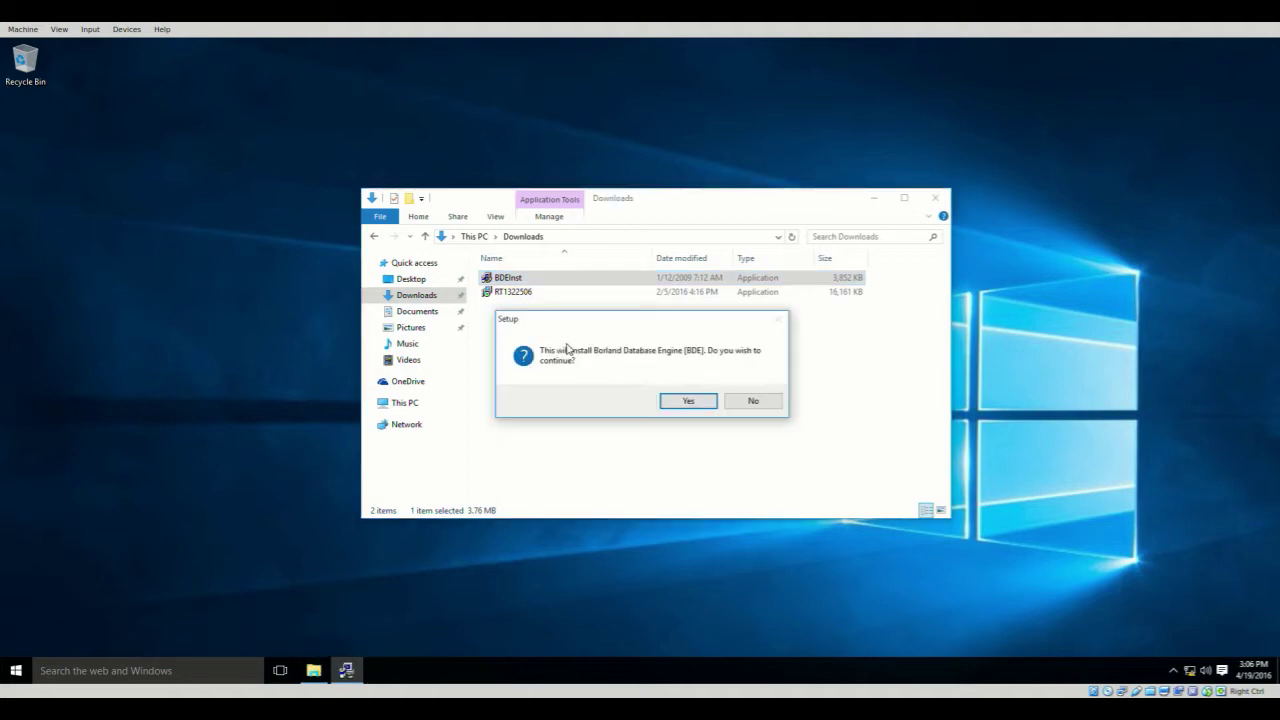
key("Return")
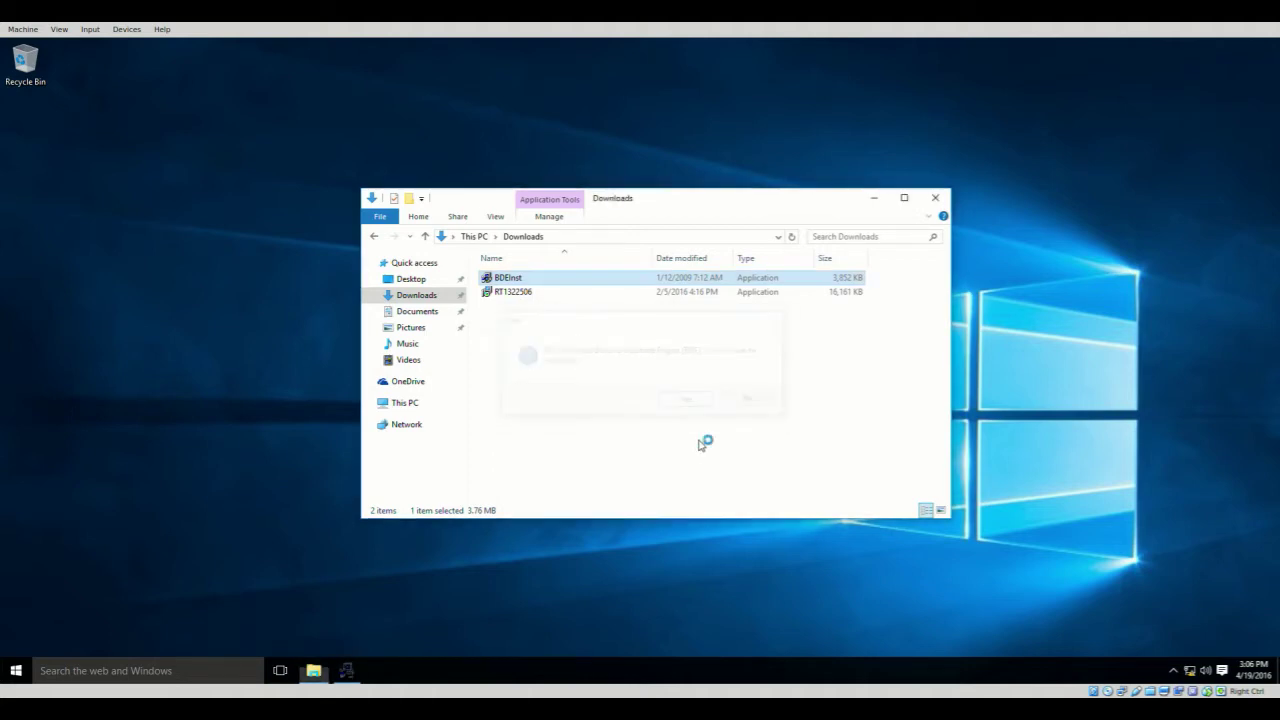
Step: Install the Borland Database Engine in the default directory C:\Program Files (x86)\Borland\Common Files\BDE
key("Return")
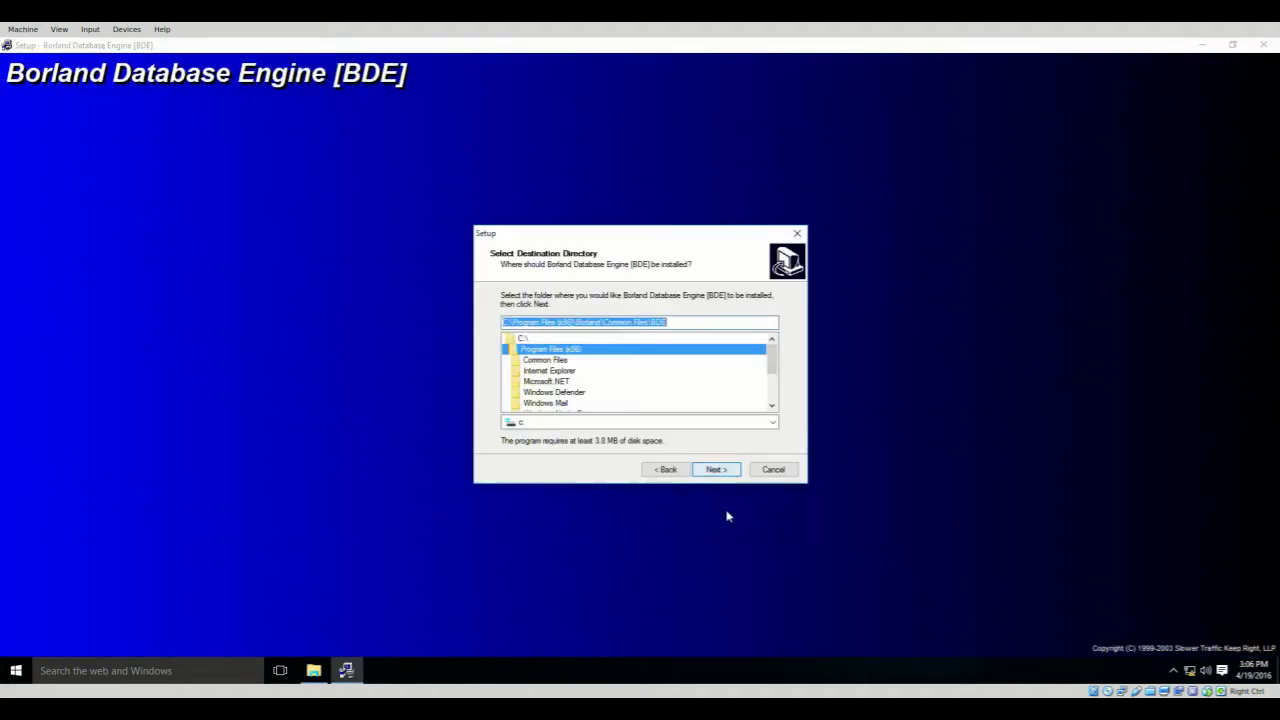
key("Return")
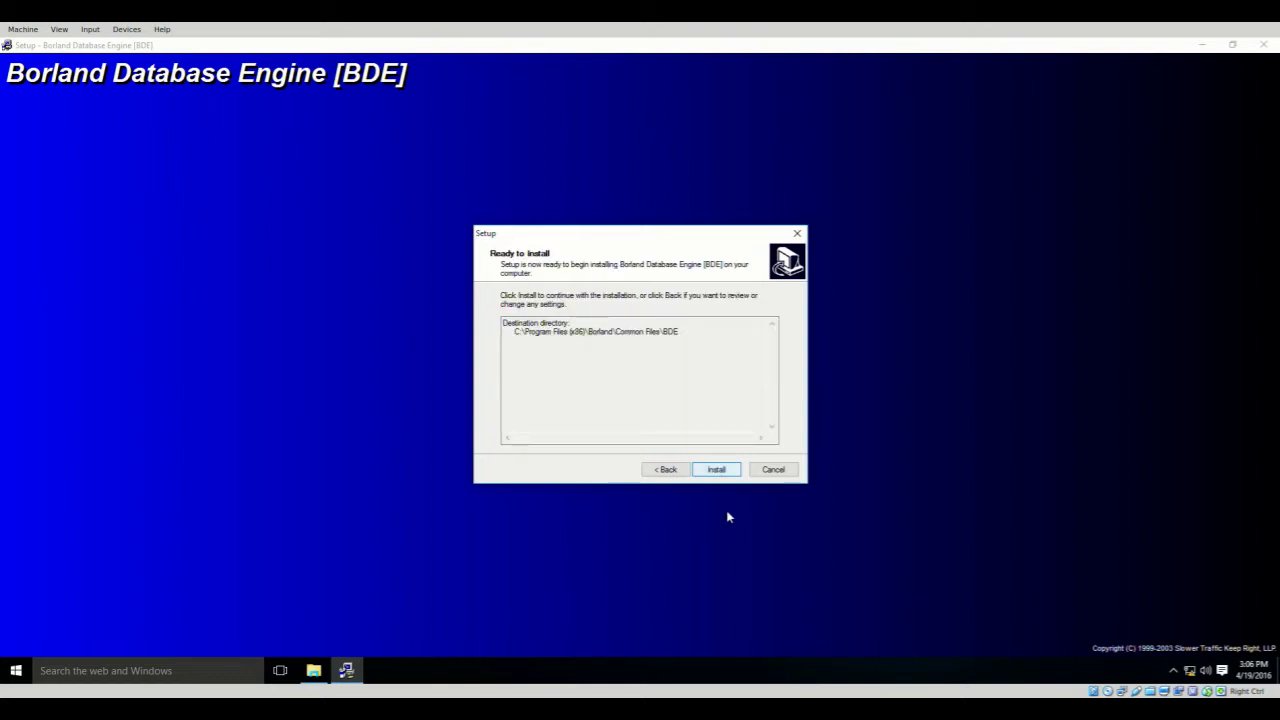
key("Return")
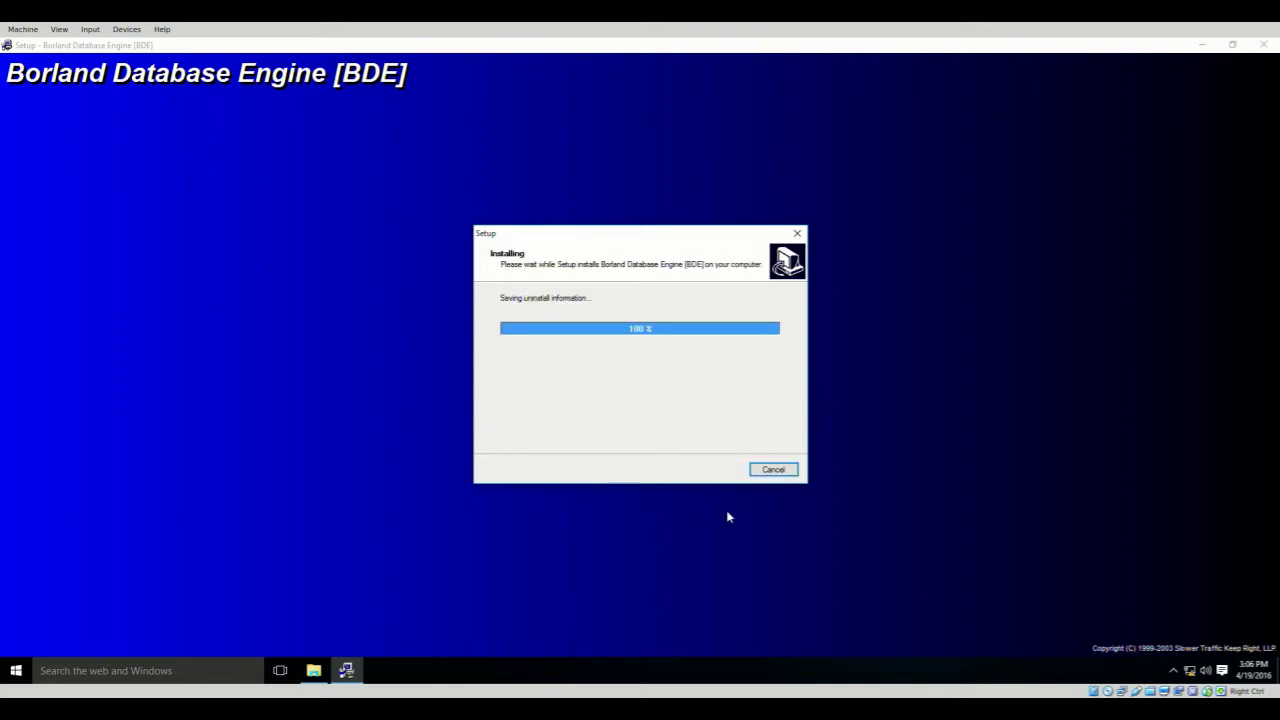
Step: Accept the BDE installation prompts, install to drive C: despite the space warning, dismiss the registry error and exit Setup
key("Return")
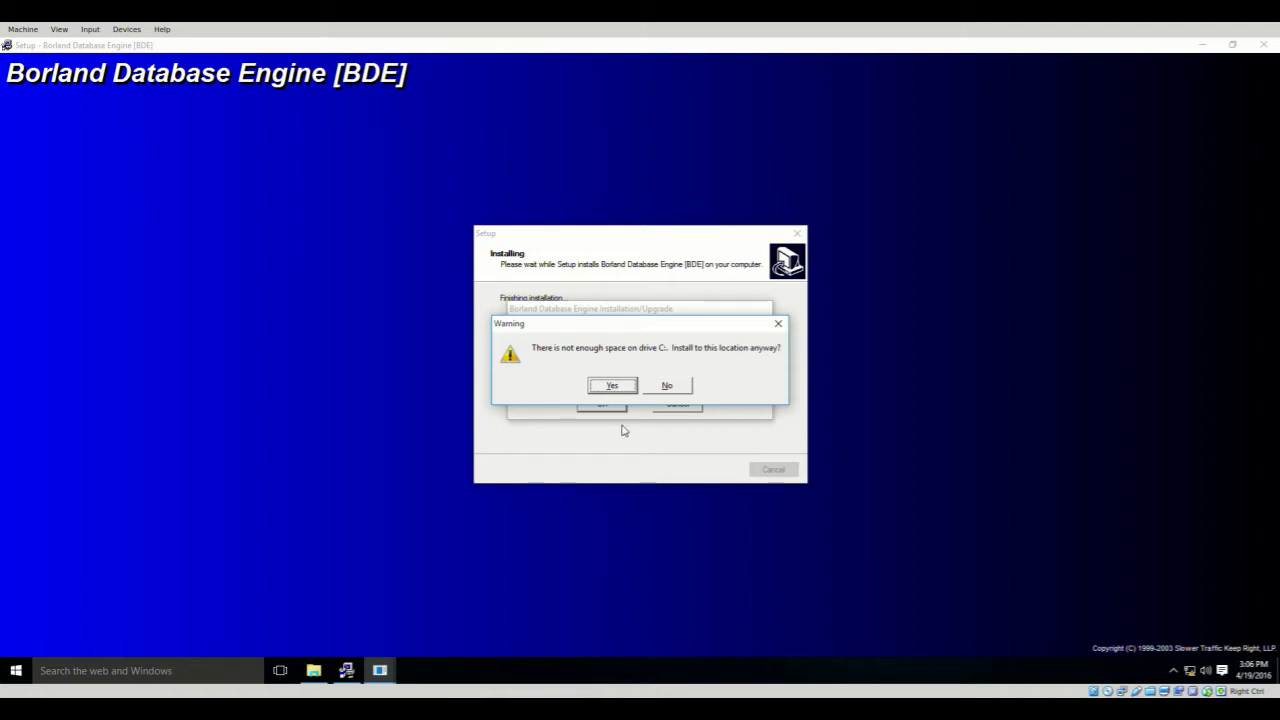
key("Return")
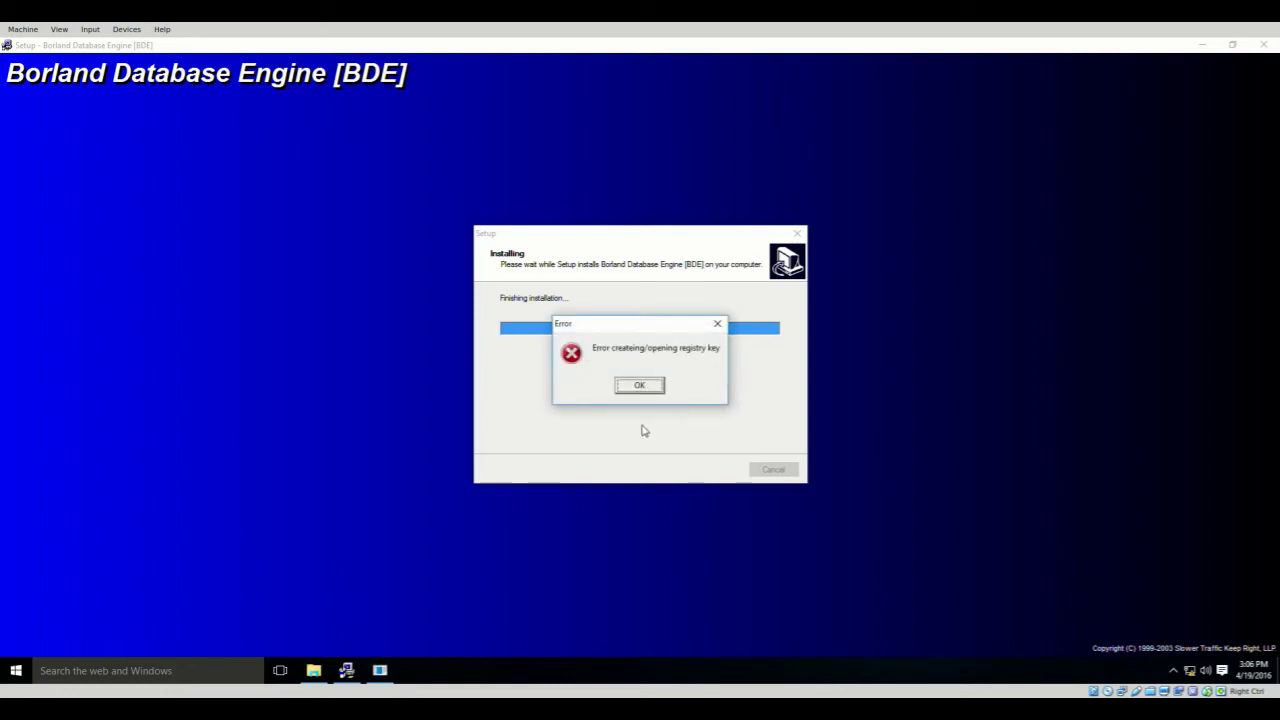
key("Return")
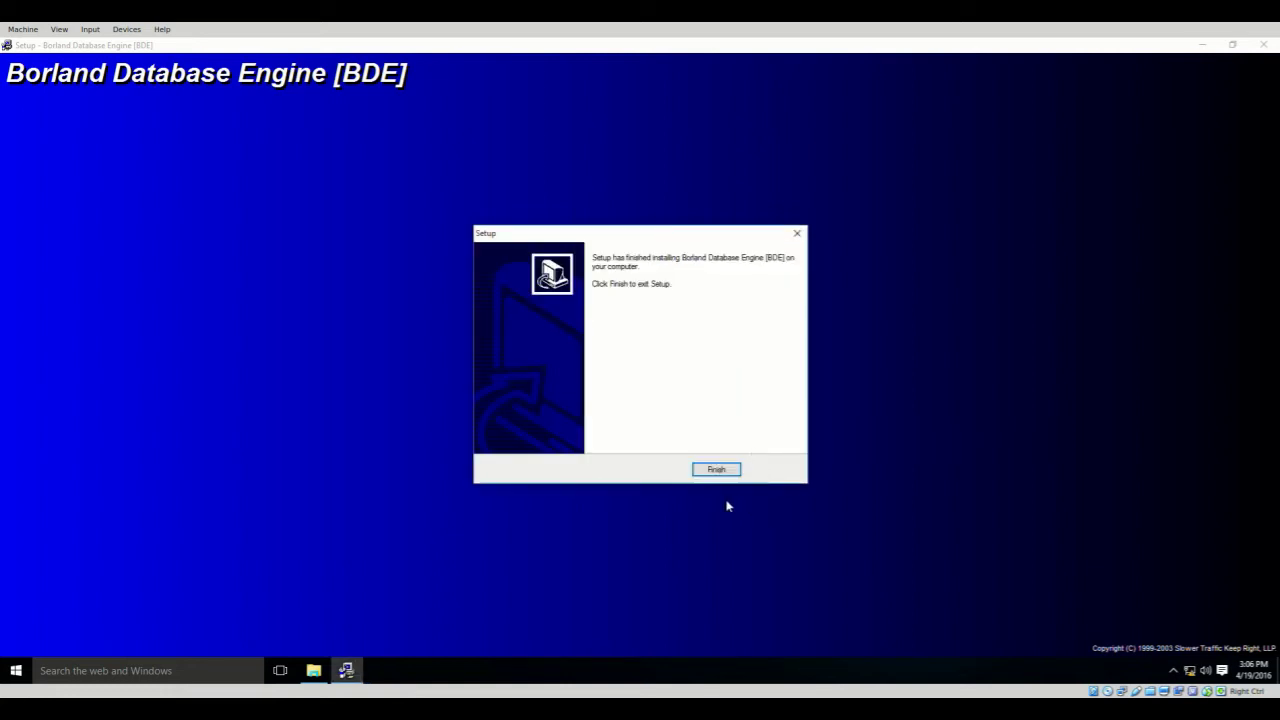
key("Return")
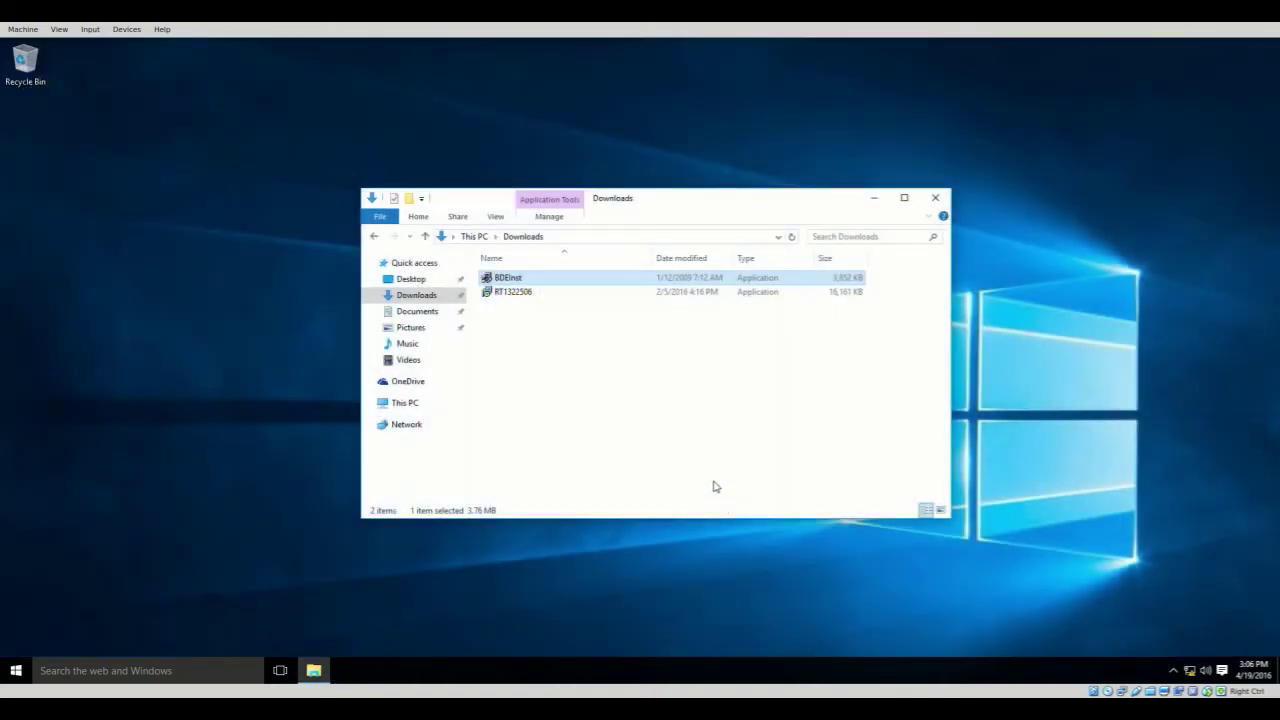
Step: Run the RT1322506 installer and install CalEdit & CalCon with the default settings through to the end of Setup
key("Down")
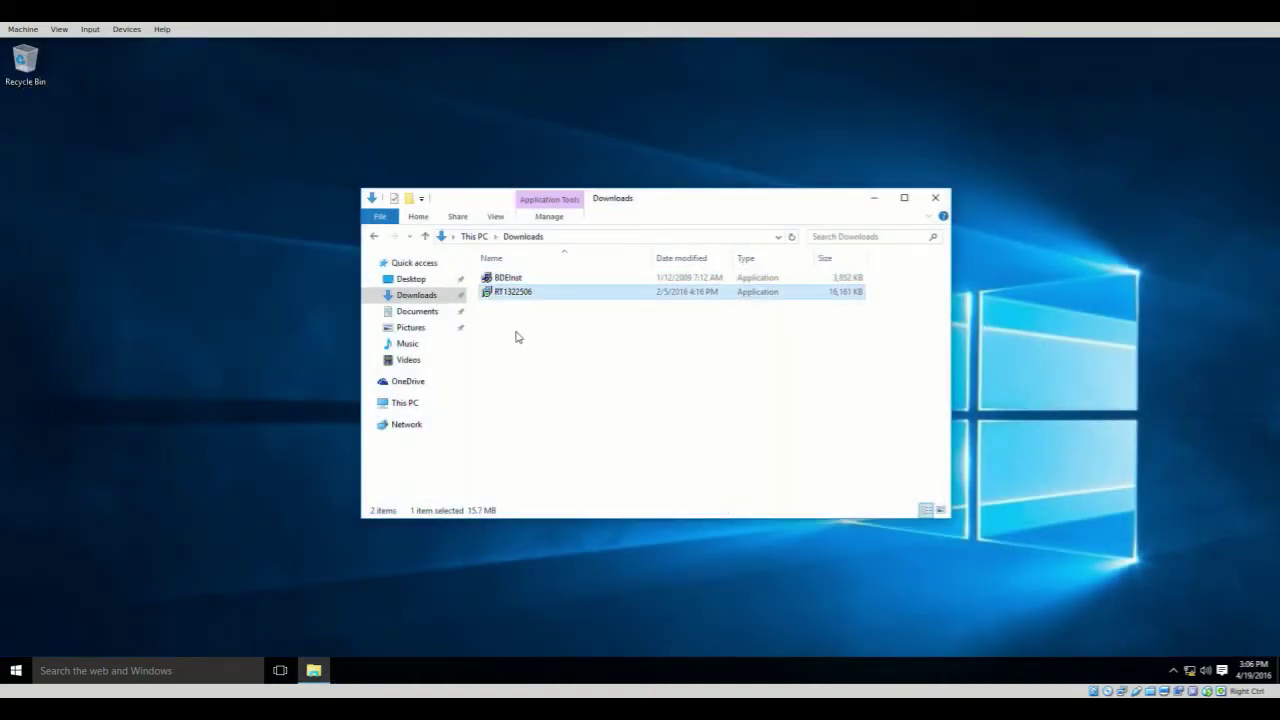
key("shift+F10")
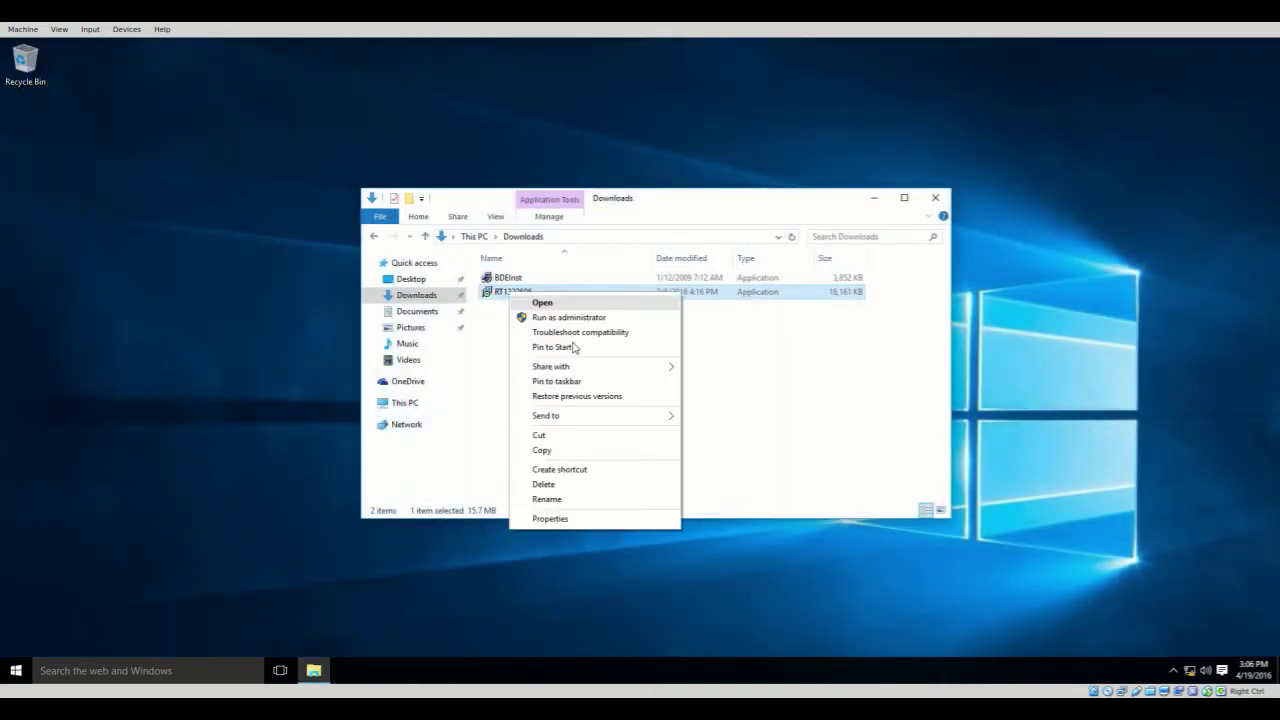
key("Return")
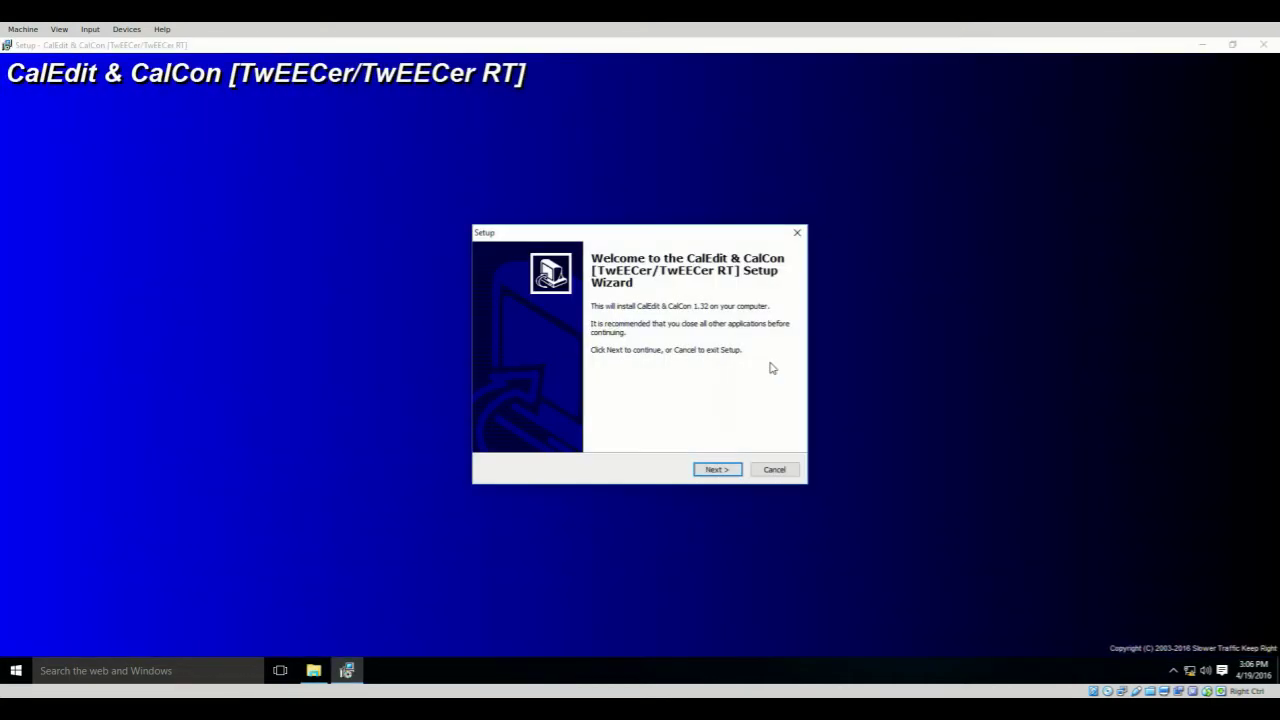
key("Return")
key("Return")
key("Return")
key("Return")
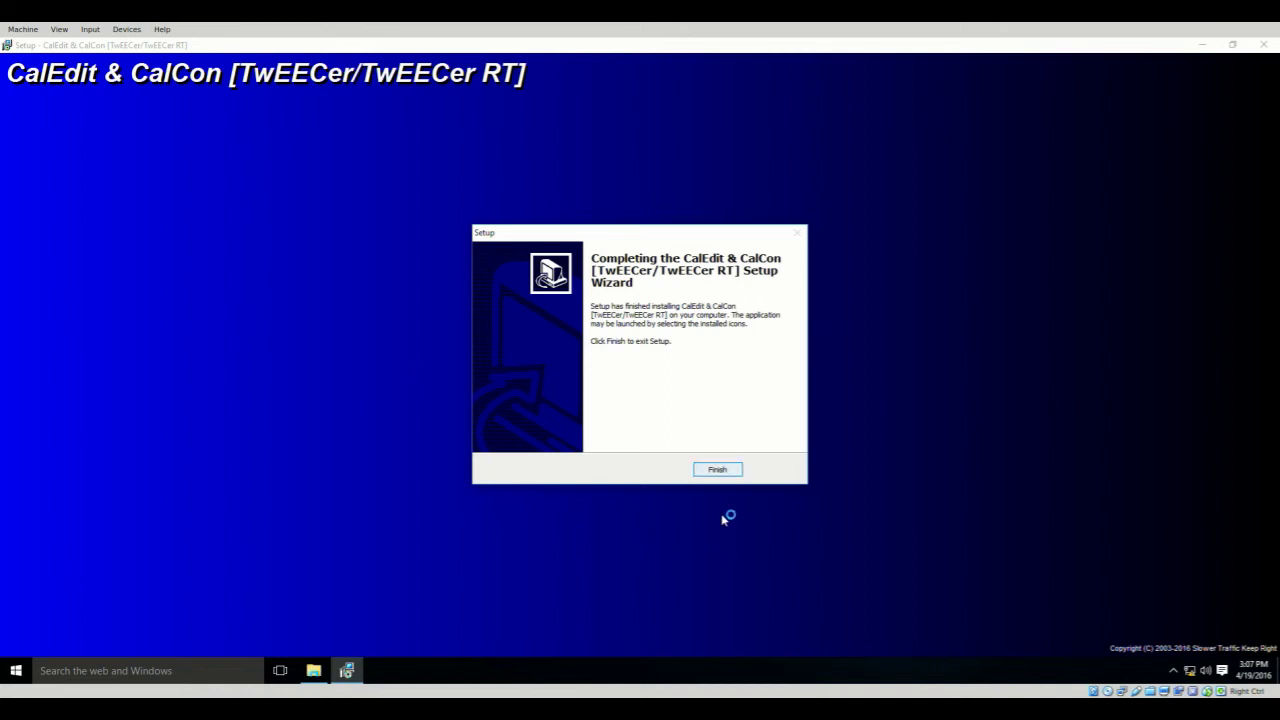
left_click(717, 469)
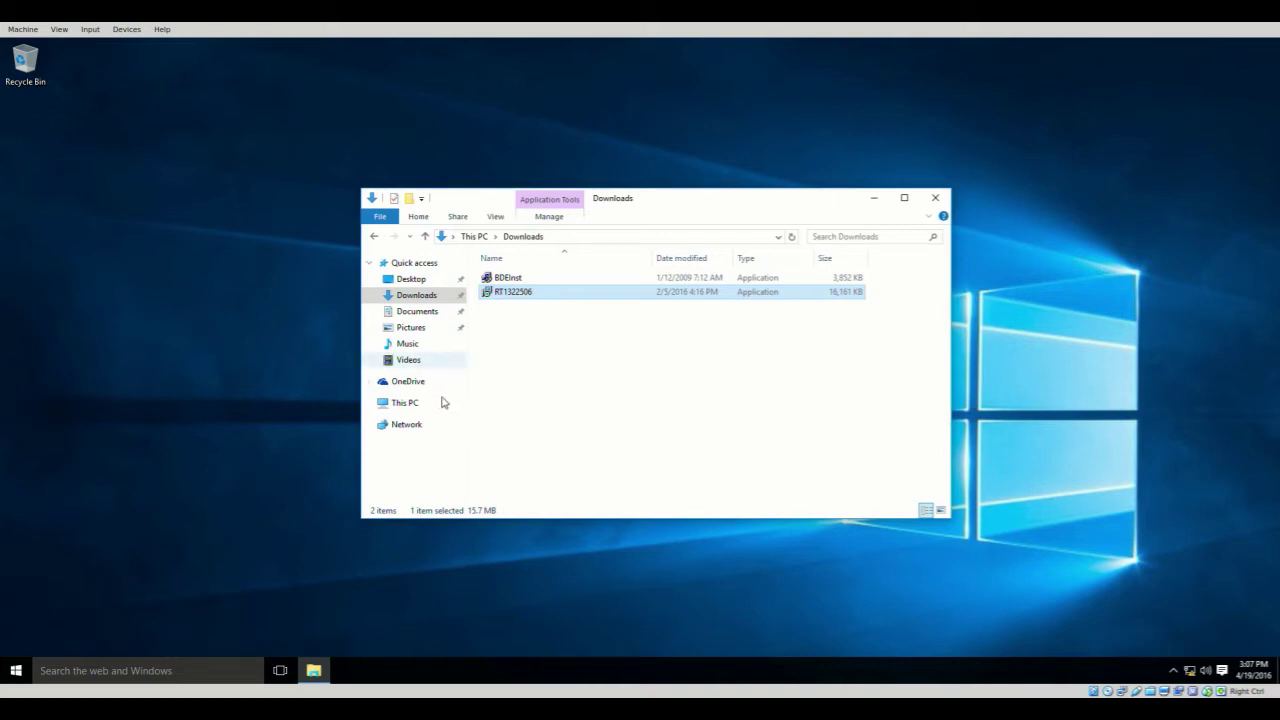
Step: Browse to the CalEdit folder inside Program Files (x86) on Local Disk (C:)
left_click(412, 400)
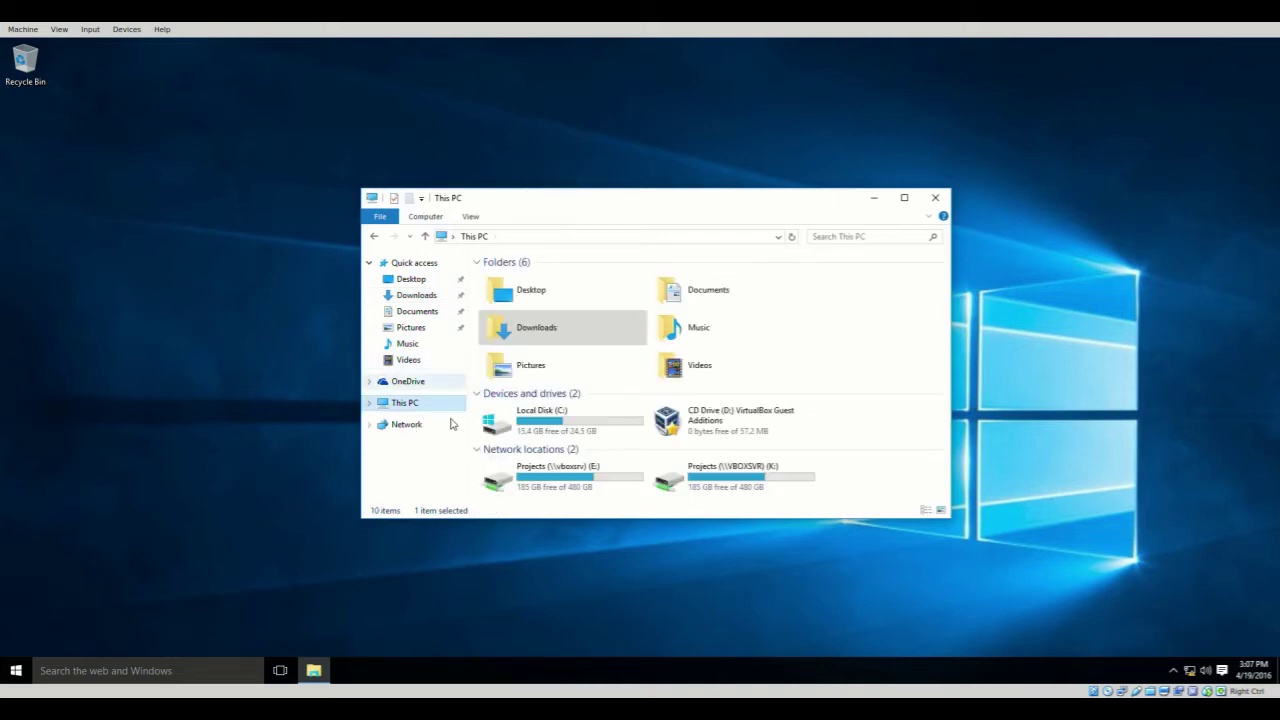
double_click(556, 428)
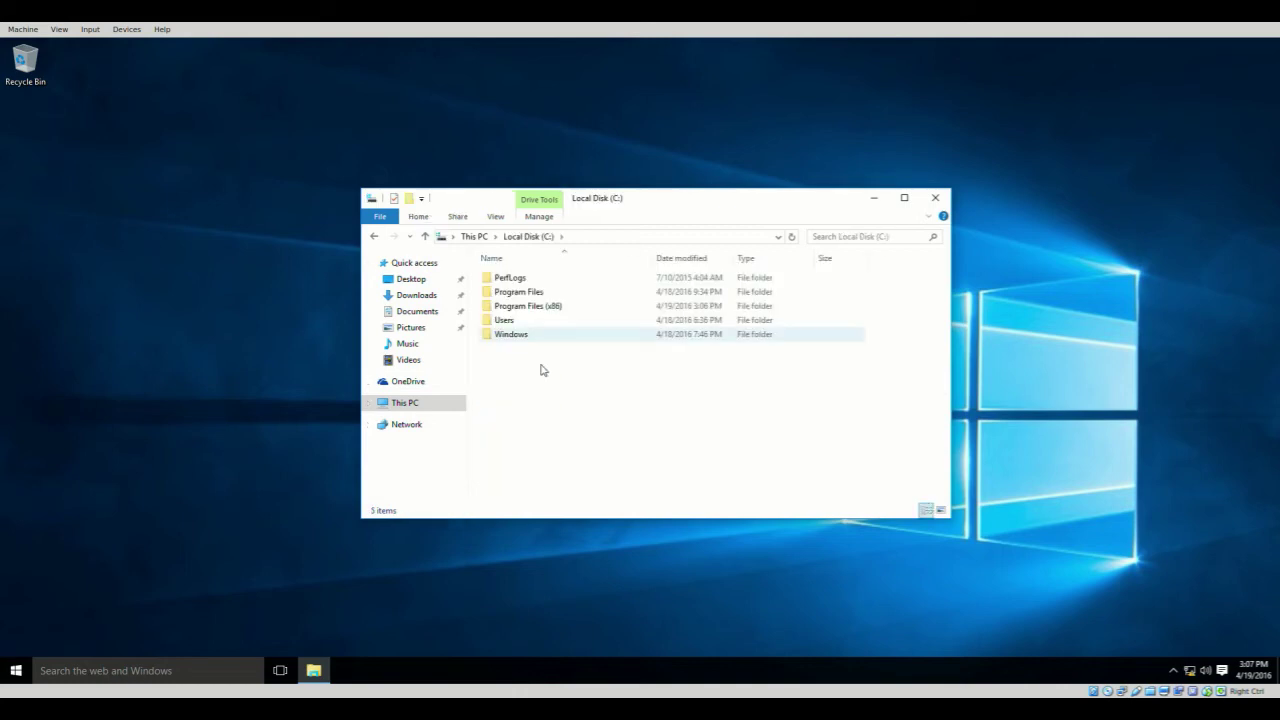
double_click(535, 307)
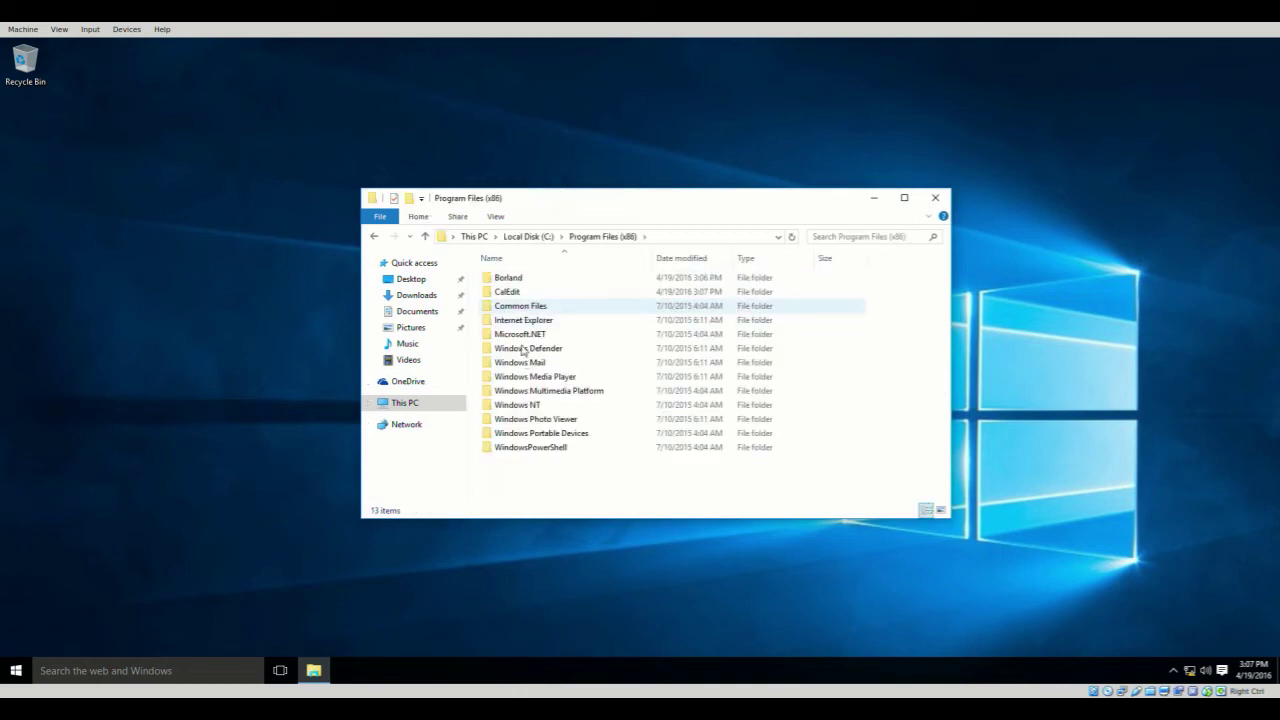
left_click(519, 293)
double_click(519, 293)
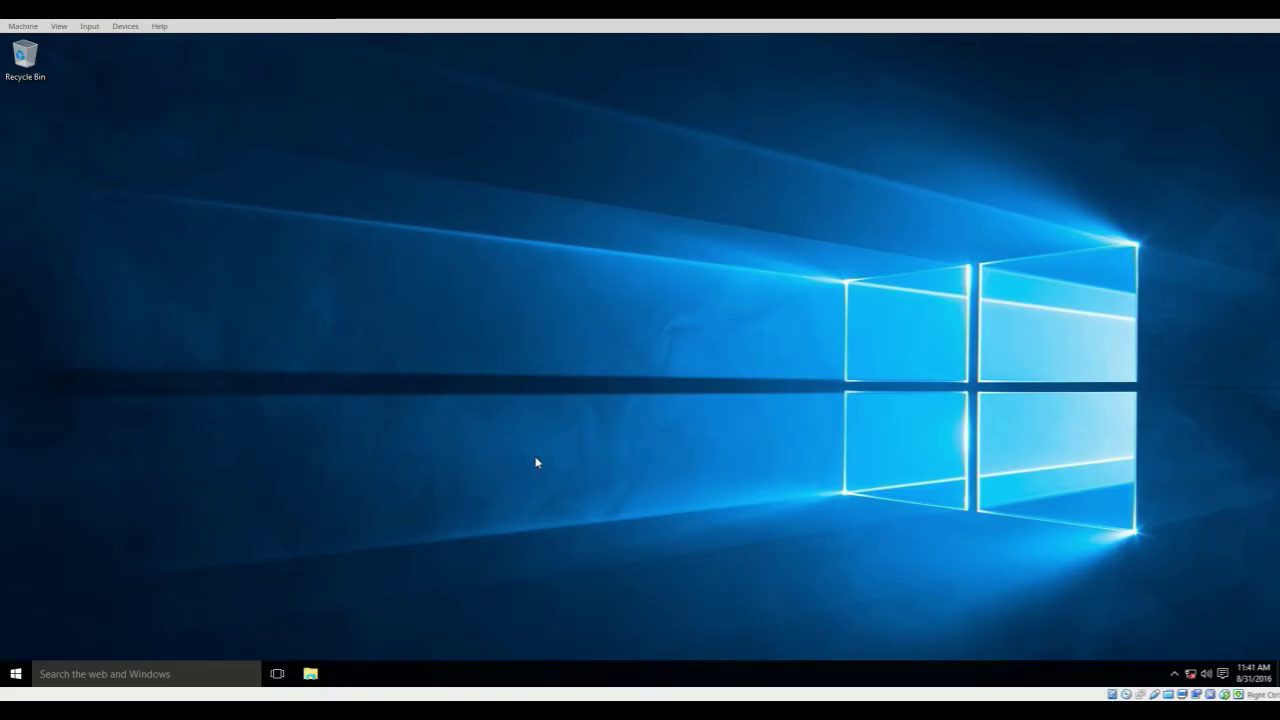
Step: Restart the PC into the Windows recovery options
left_click(16, 673)
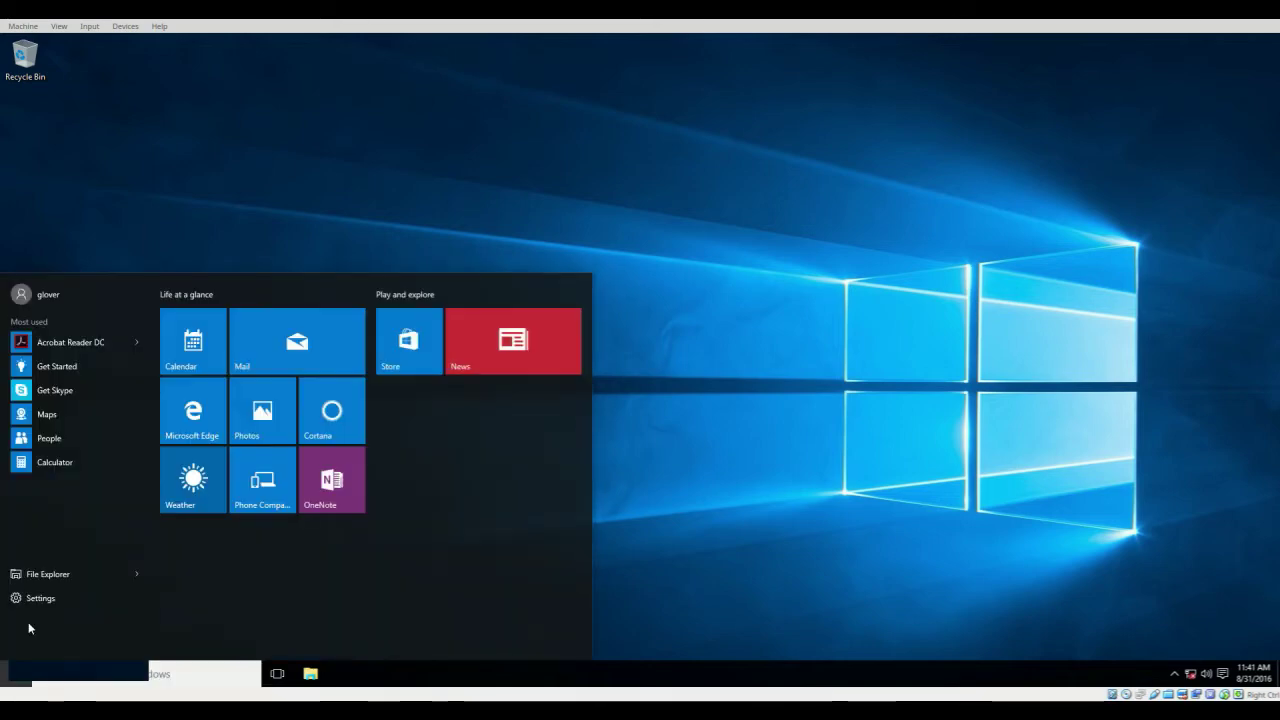
left_click(30, 622)
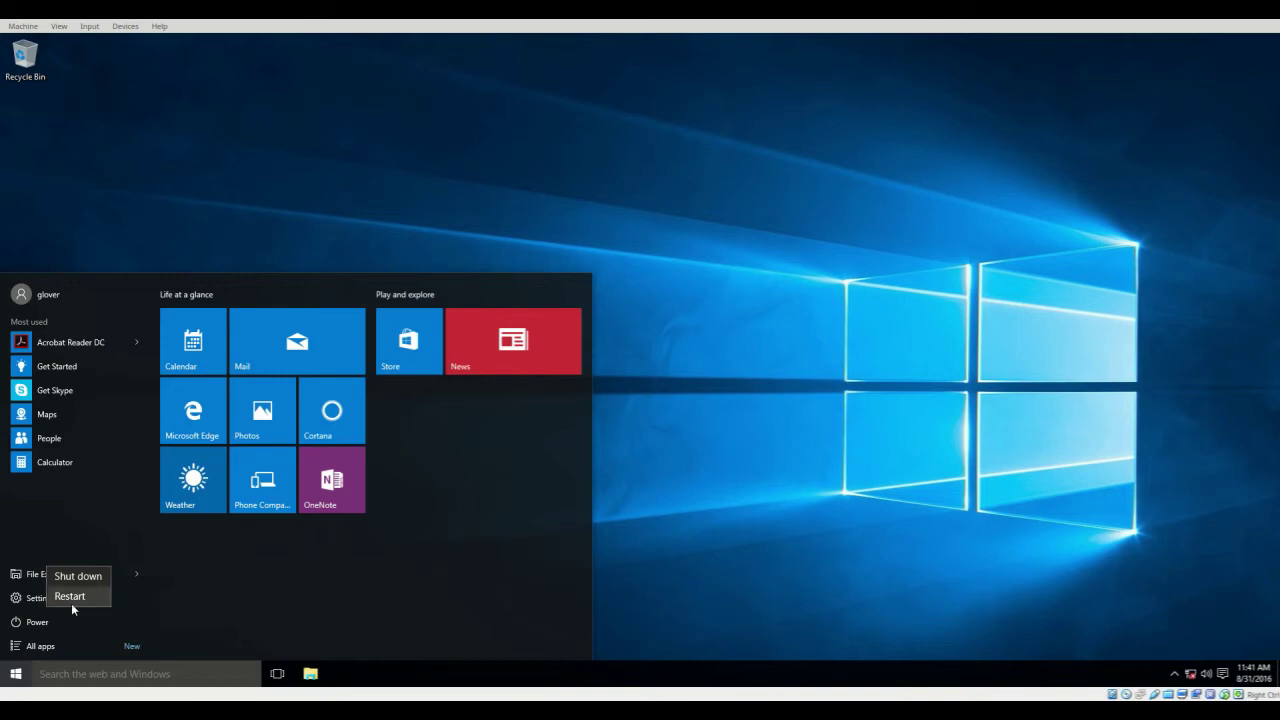
left_click(69, 597)
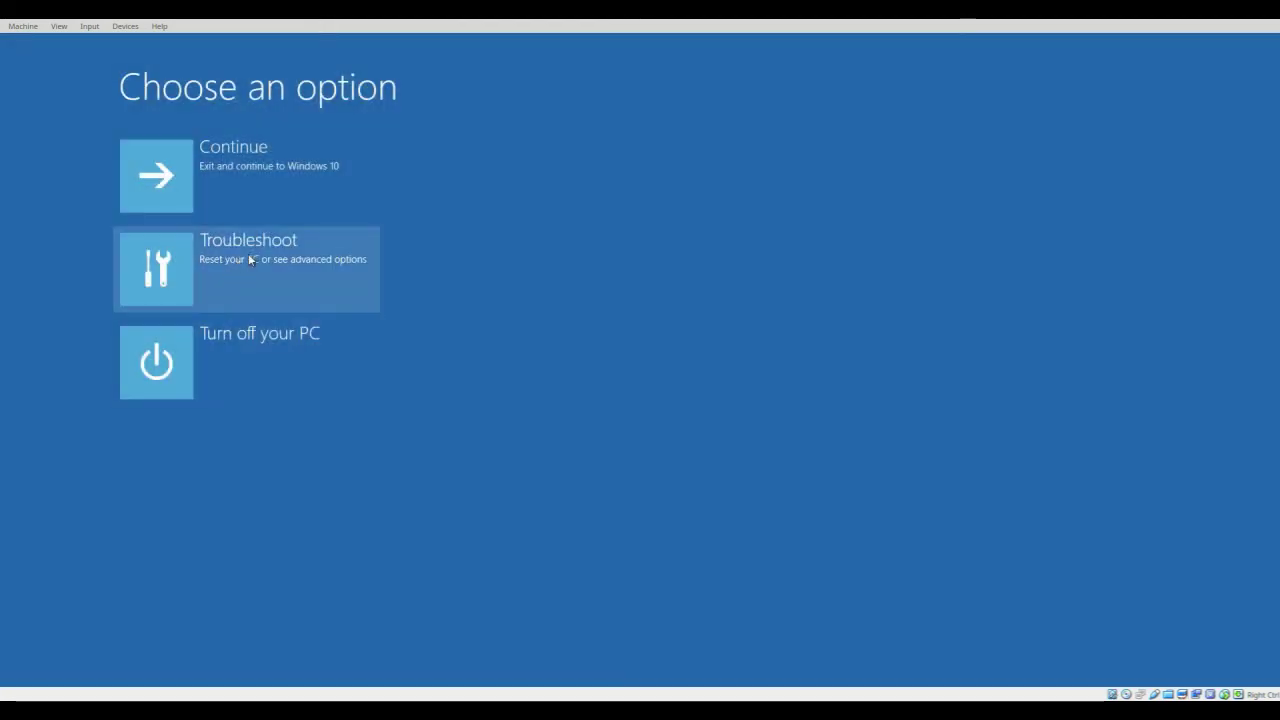
Step: Restart through the advanced troubleshooting Startup Settings and boot Windows with driver signature enforcement disabled
left_click(251, 259)
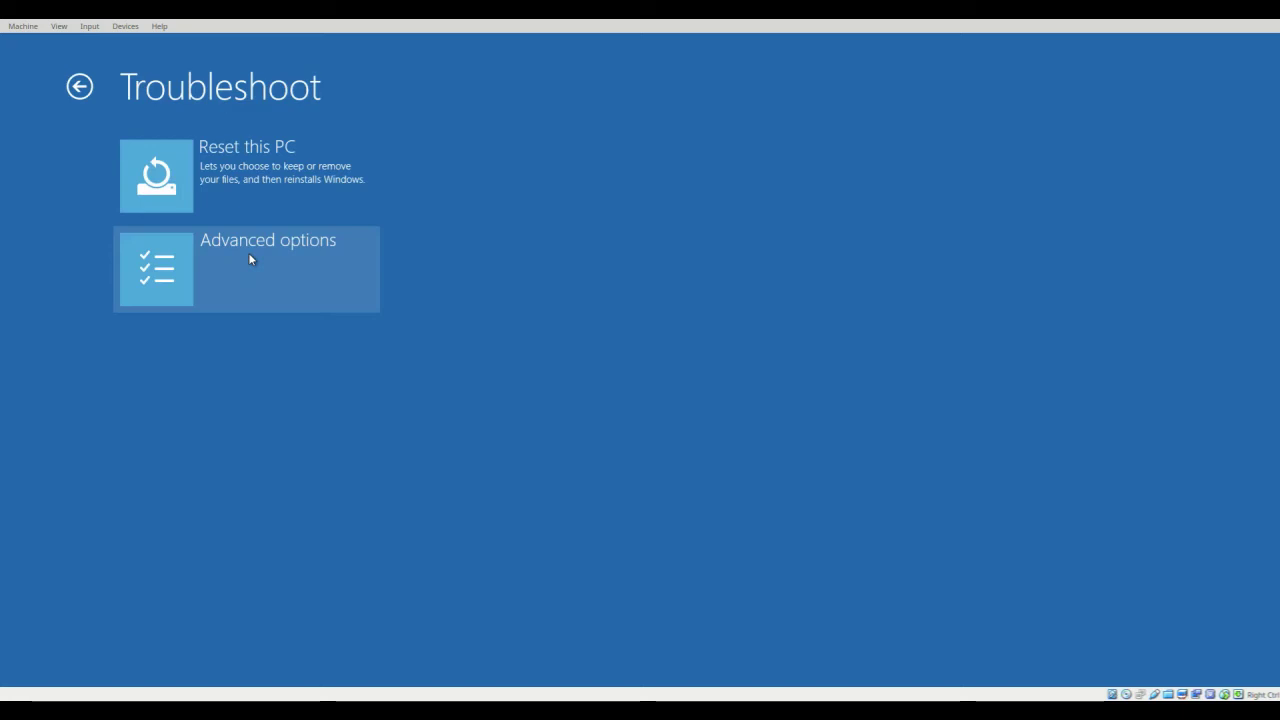
left_click(264, 254)
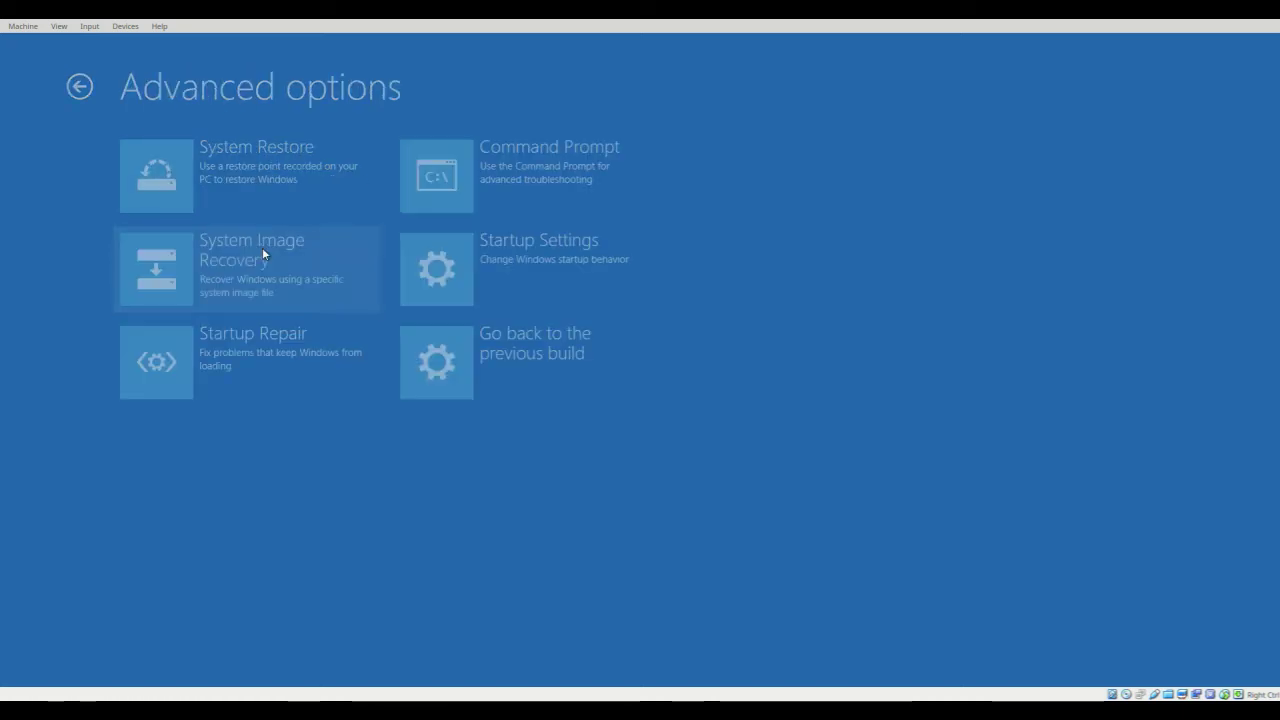
left_click(562, 253)
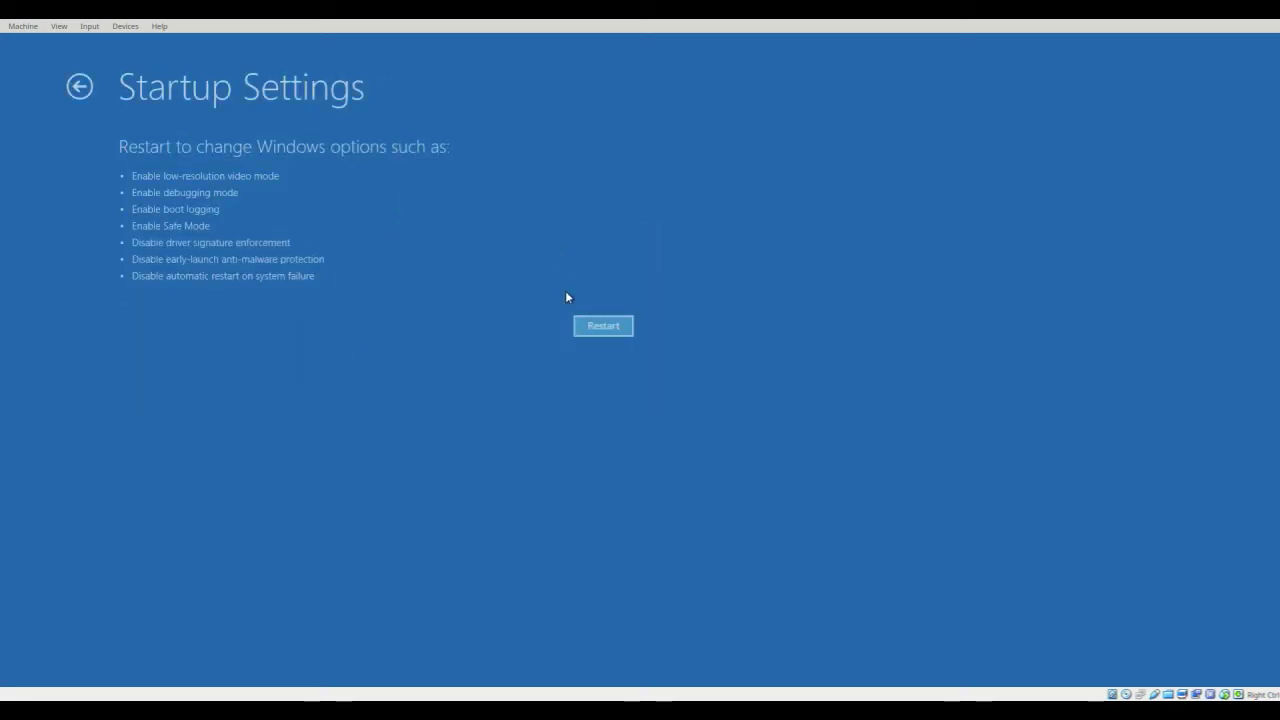
left_click(607, 327)
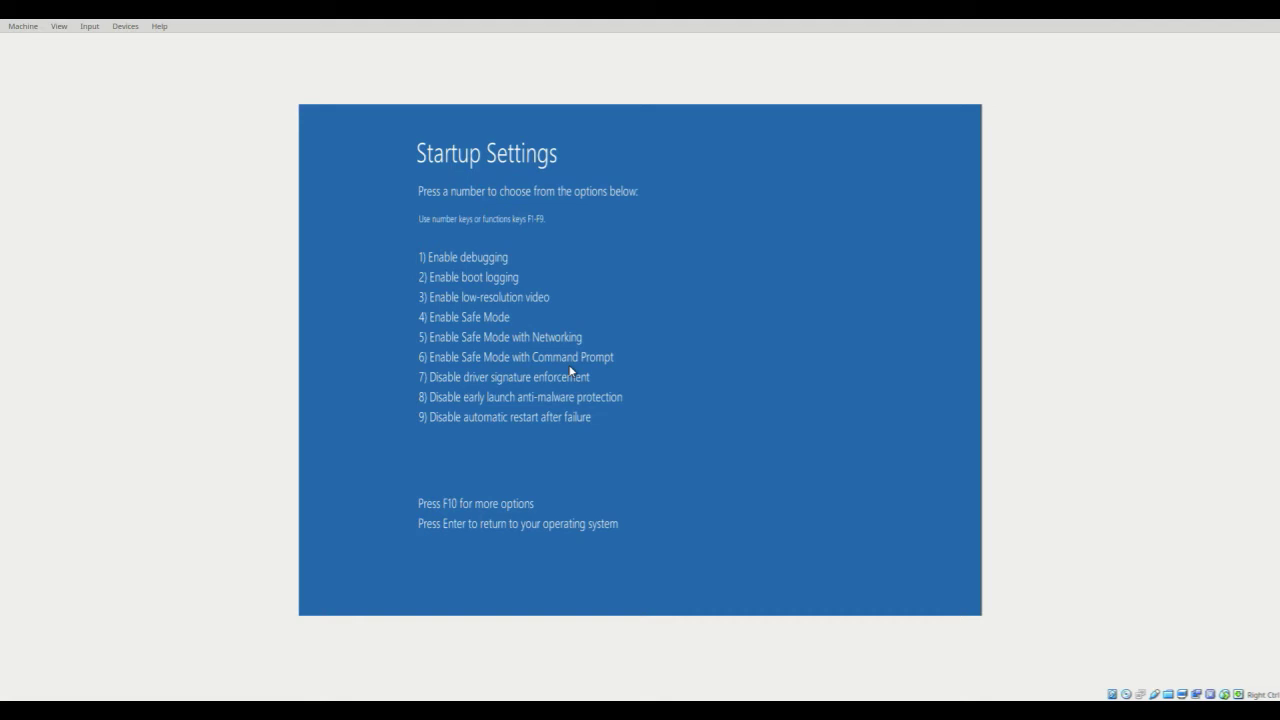
key("4")
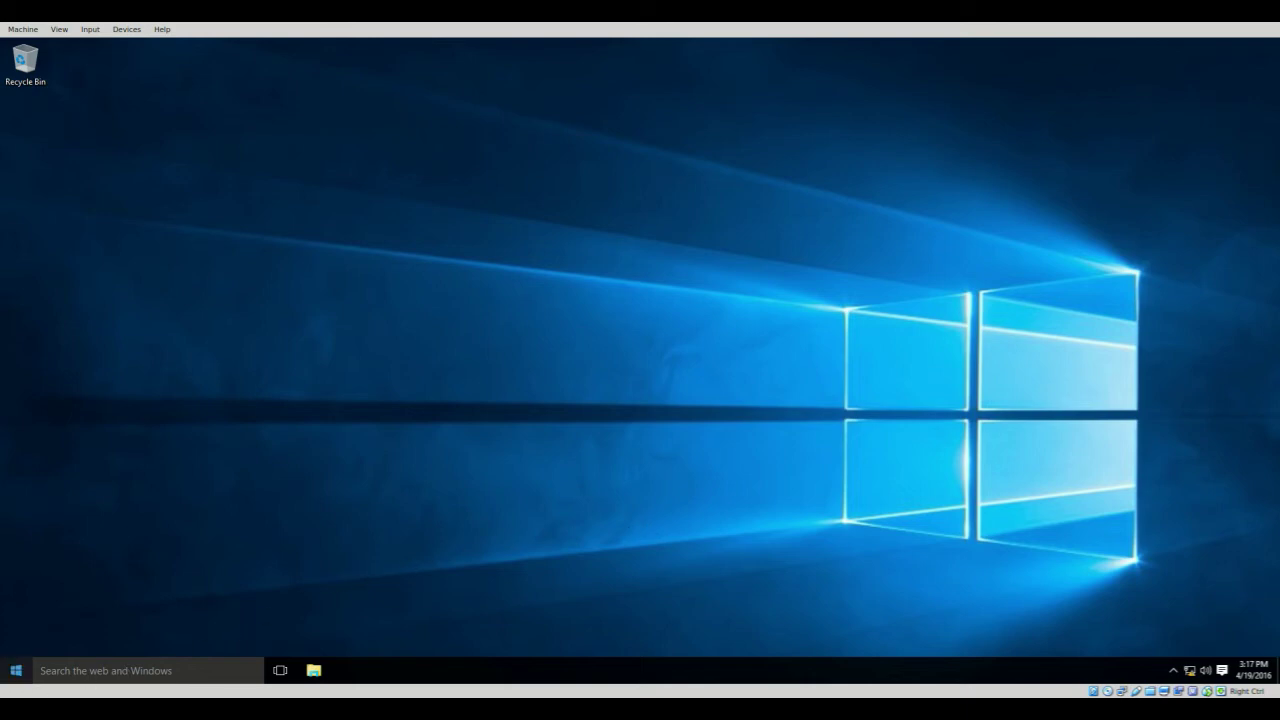
left_click(16, 670)
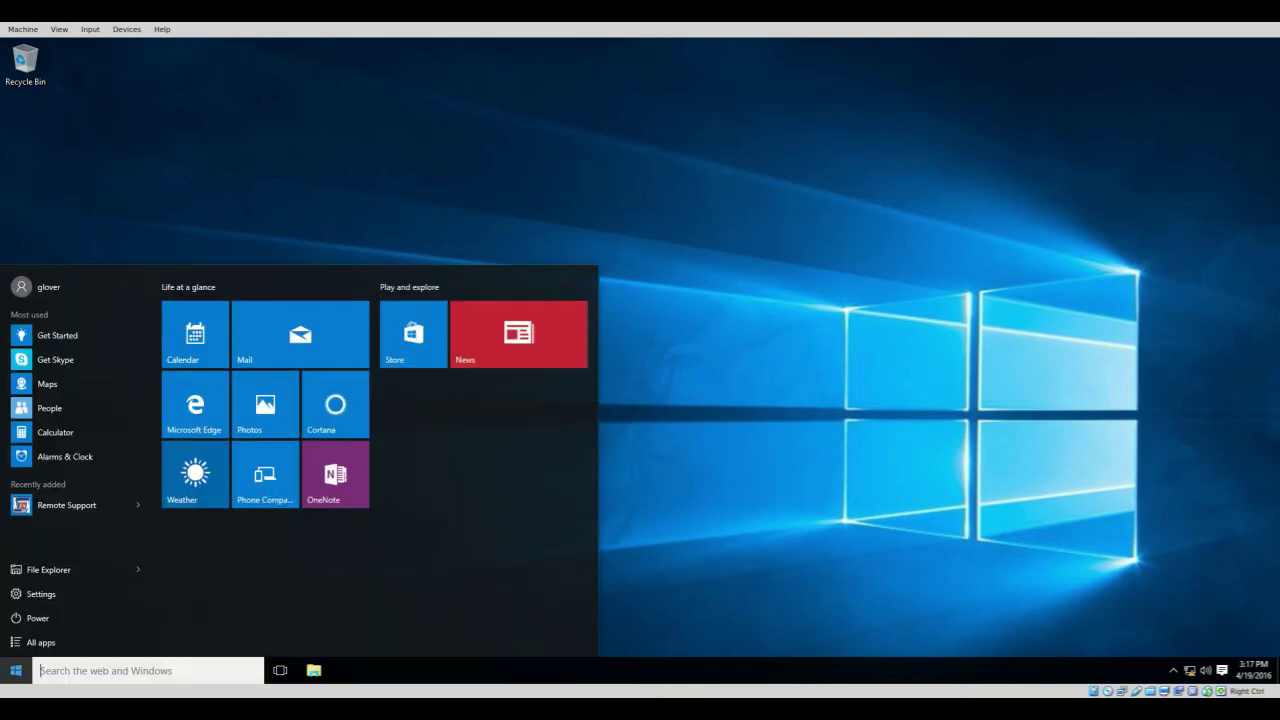
right_click(16, 670)
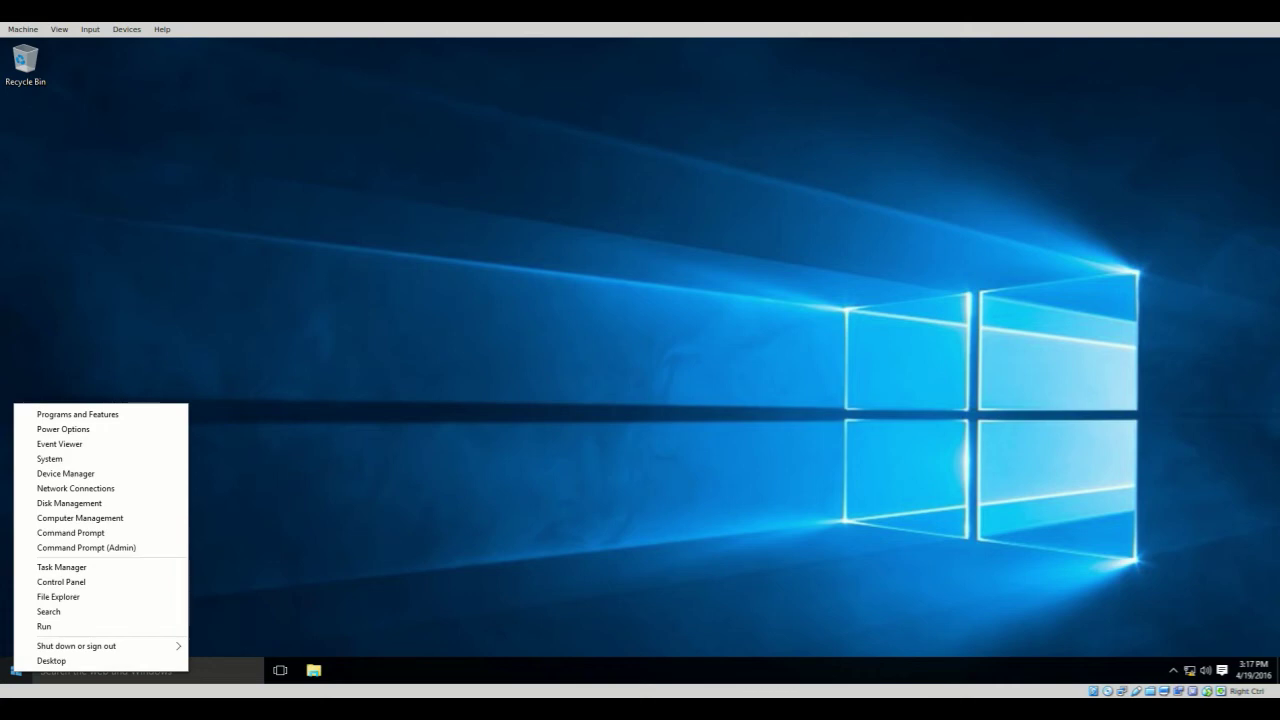
left_click(16, 670)
left_click(16, 670)
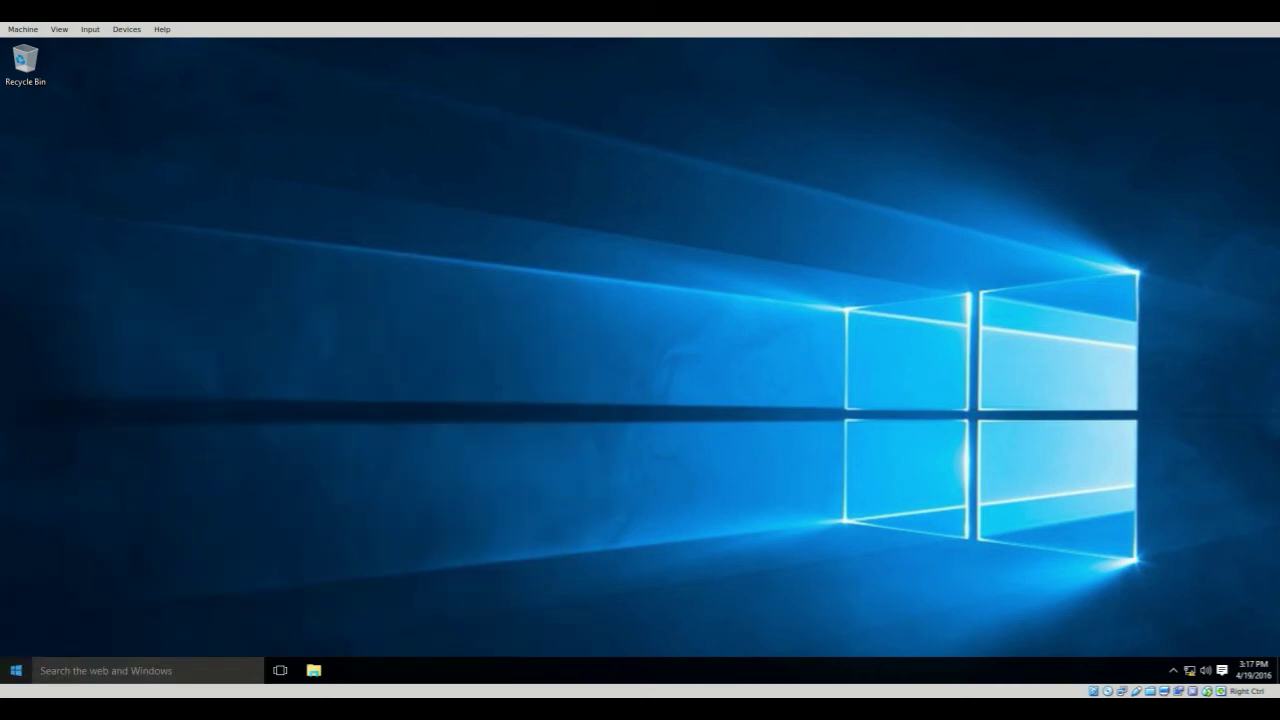
Step: Open Device Manager
right_click(14, 668)
key("Up")
key("Up")
key("Up")
key("Up")
key("Up")
key("Up")
key("Up")
key("Up")
key("Up")
key("Up")
key("Up")
key("Up")
key("Up")
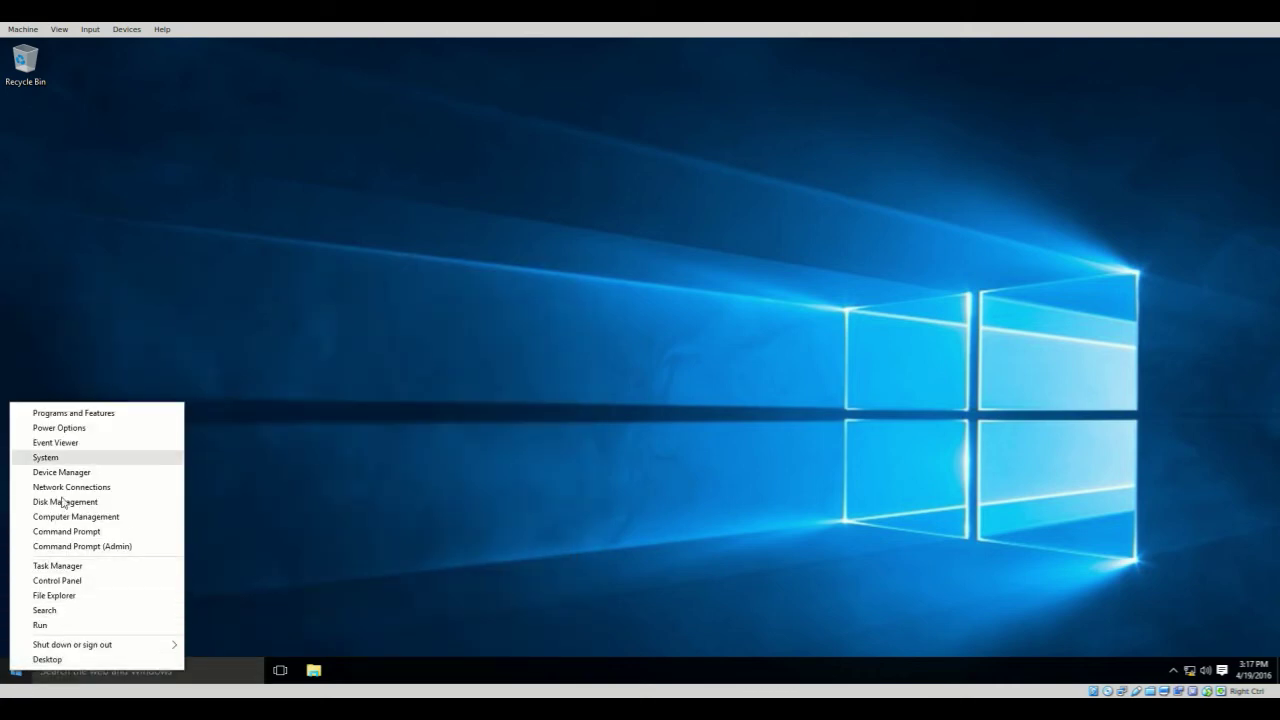
key("Down")
key("Return")
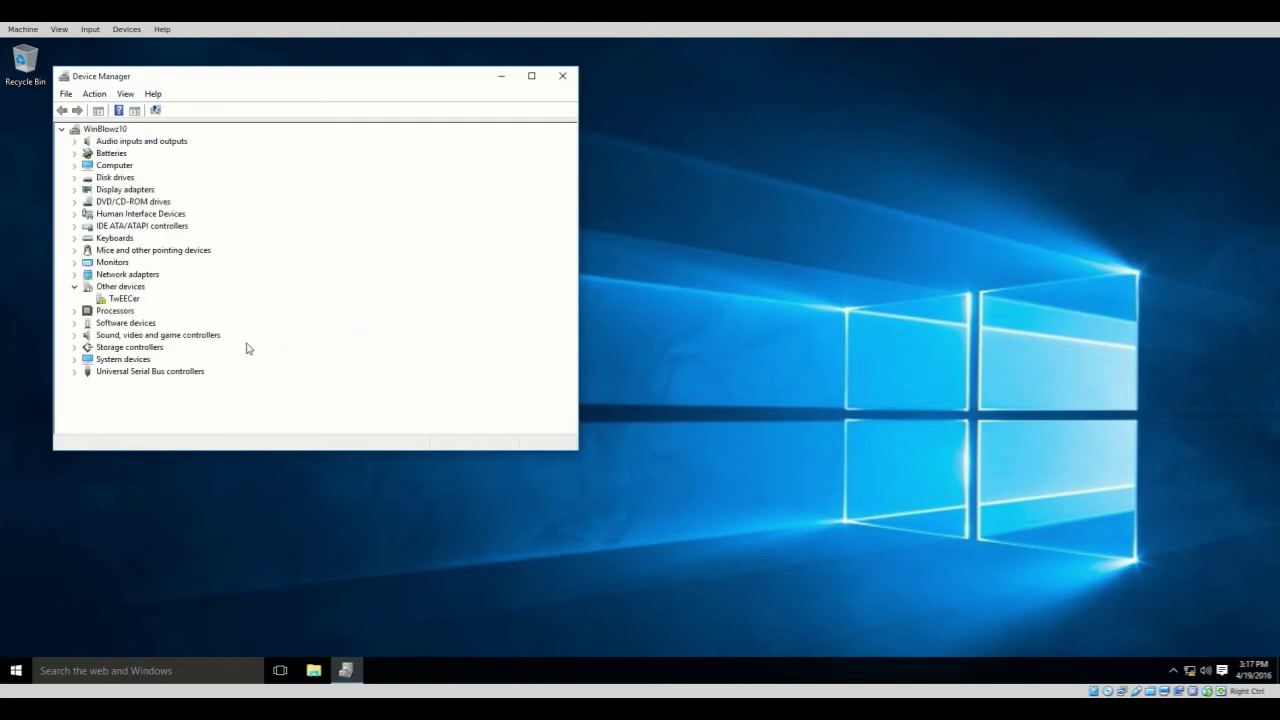
Step: Start a manual driver update for the TwEECer device, using the driver folder C:\Program Files (x86)\CalEdit\Driver
double_click(124, 298)
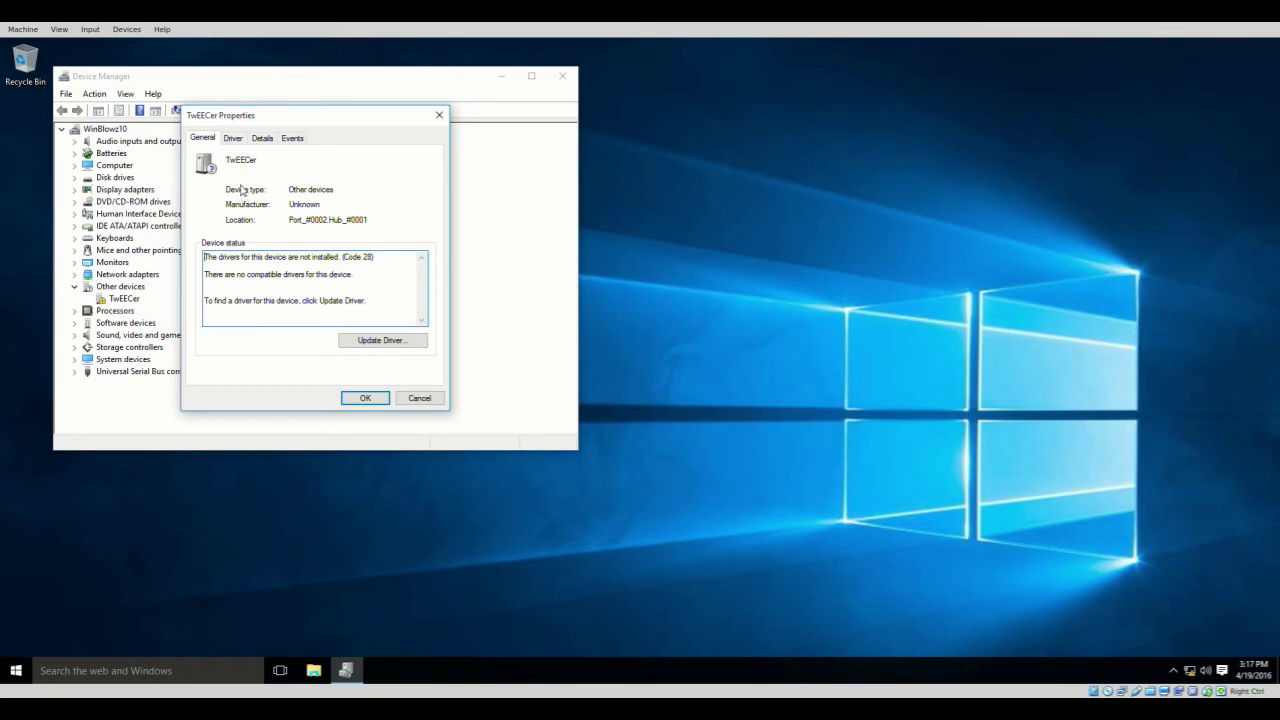
left_click(398, 342)
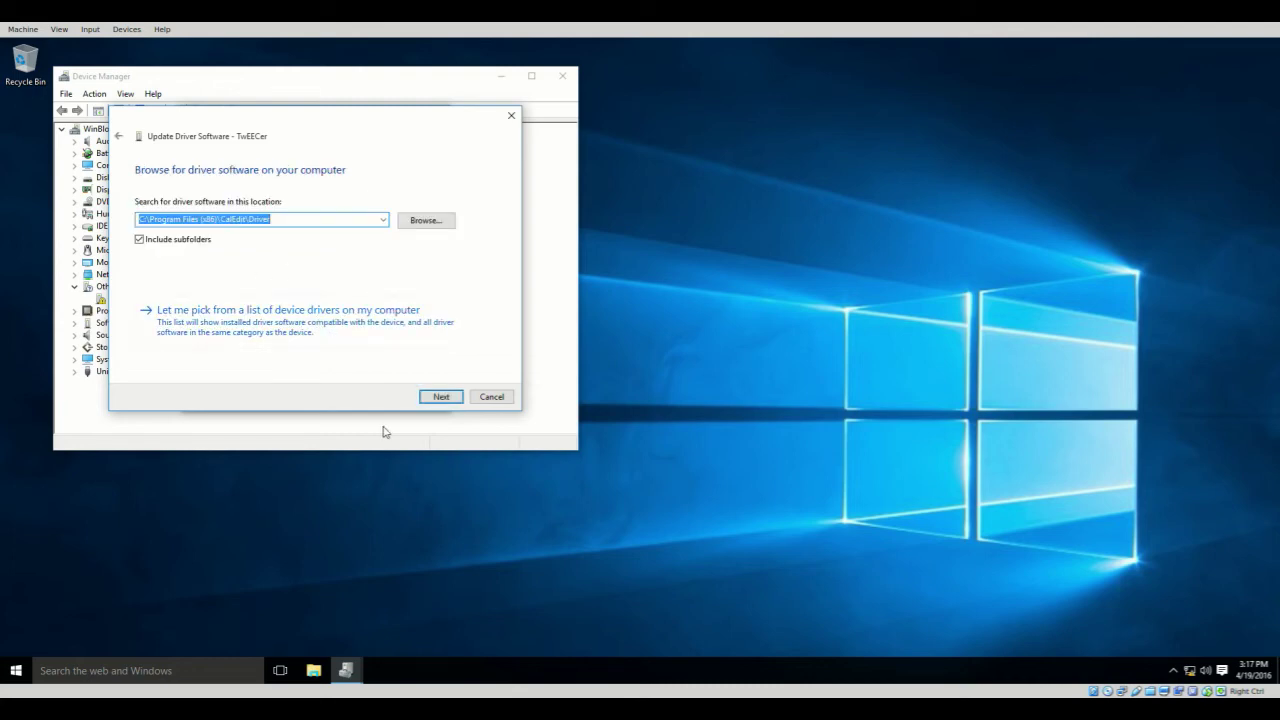
left_click(426, 220)
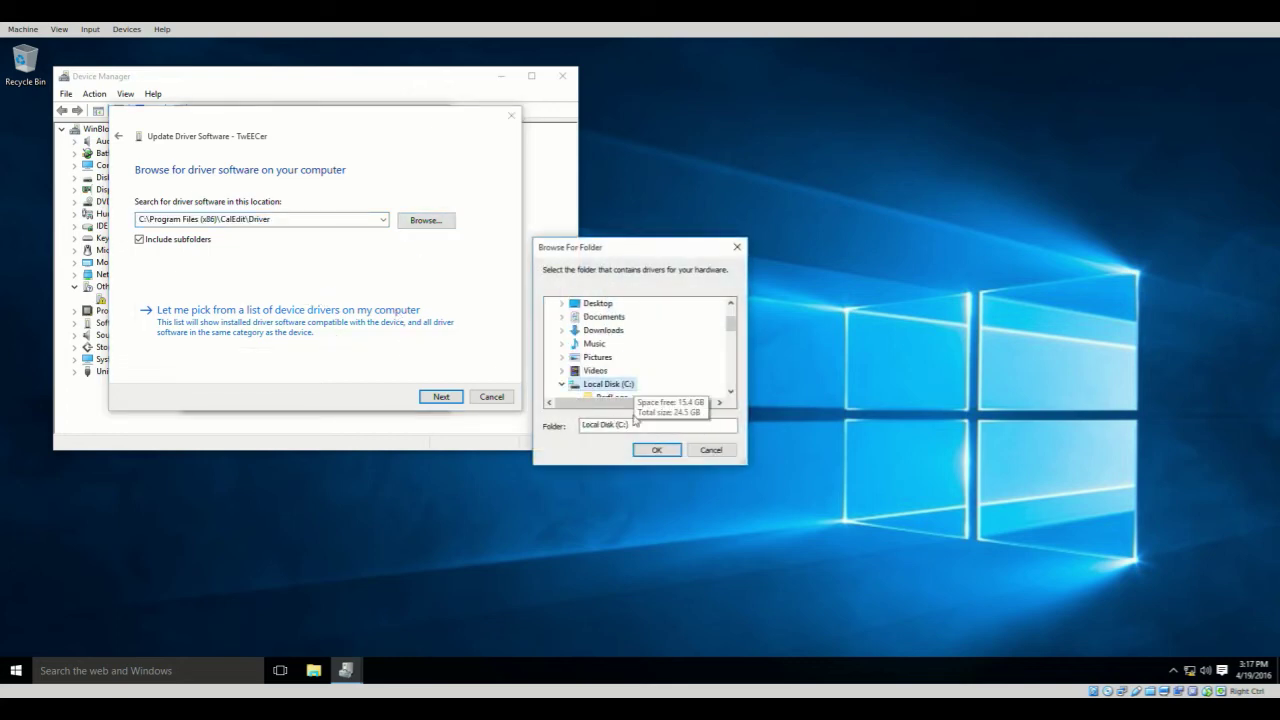
scroll(675, 398, "up", 1)
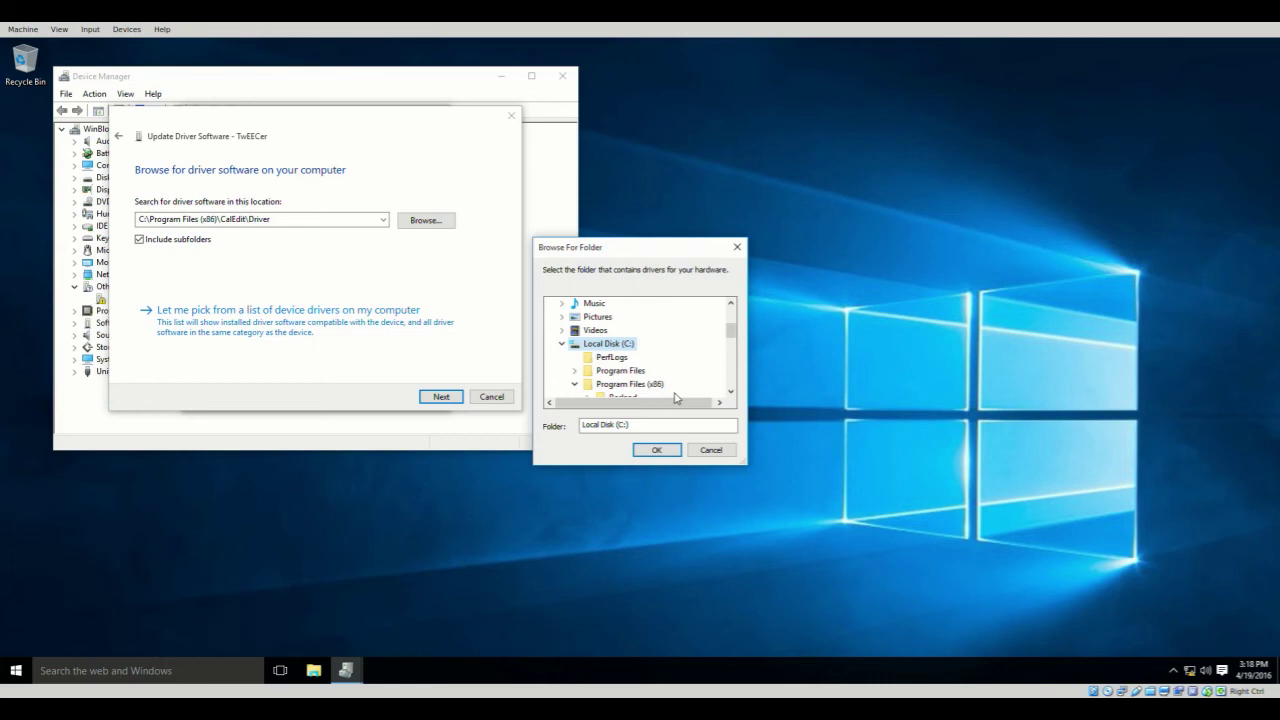
left_click(640, 384)
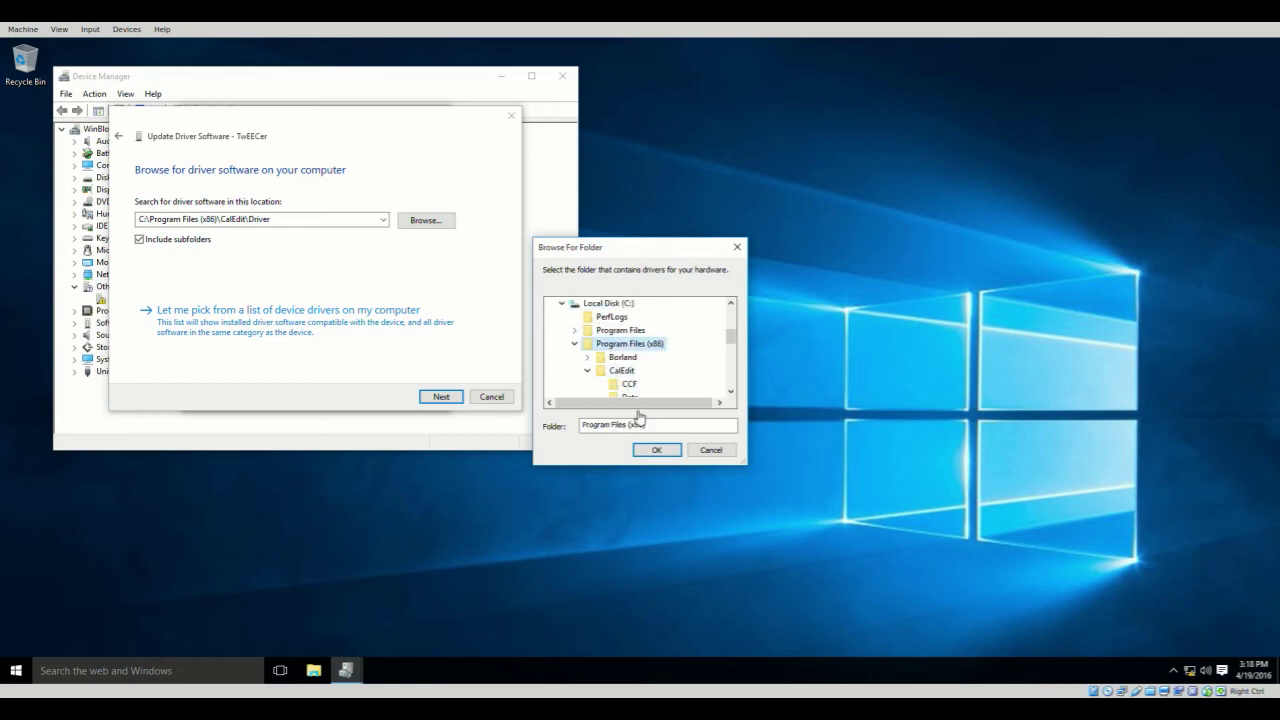
scroll(649, 384, "down", 2)
left_click(638, 331)
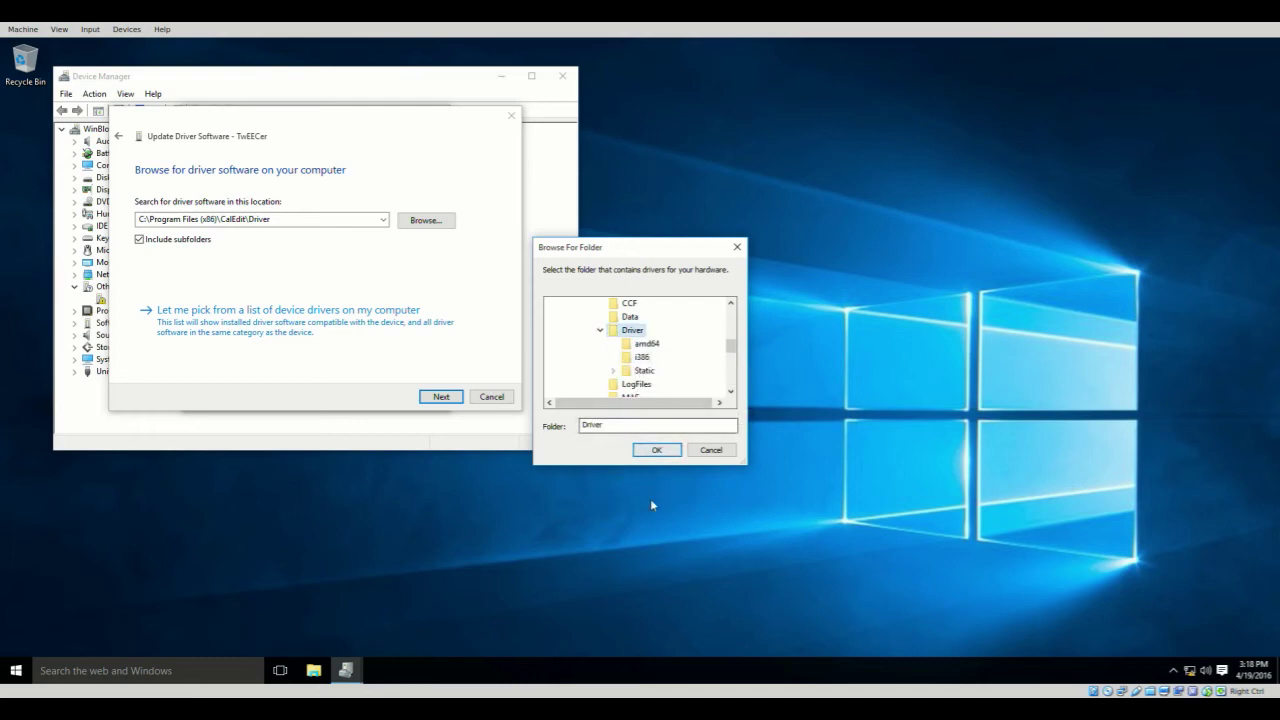
key("Return")
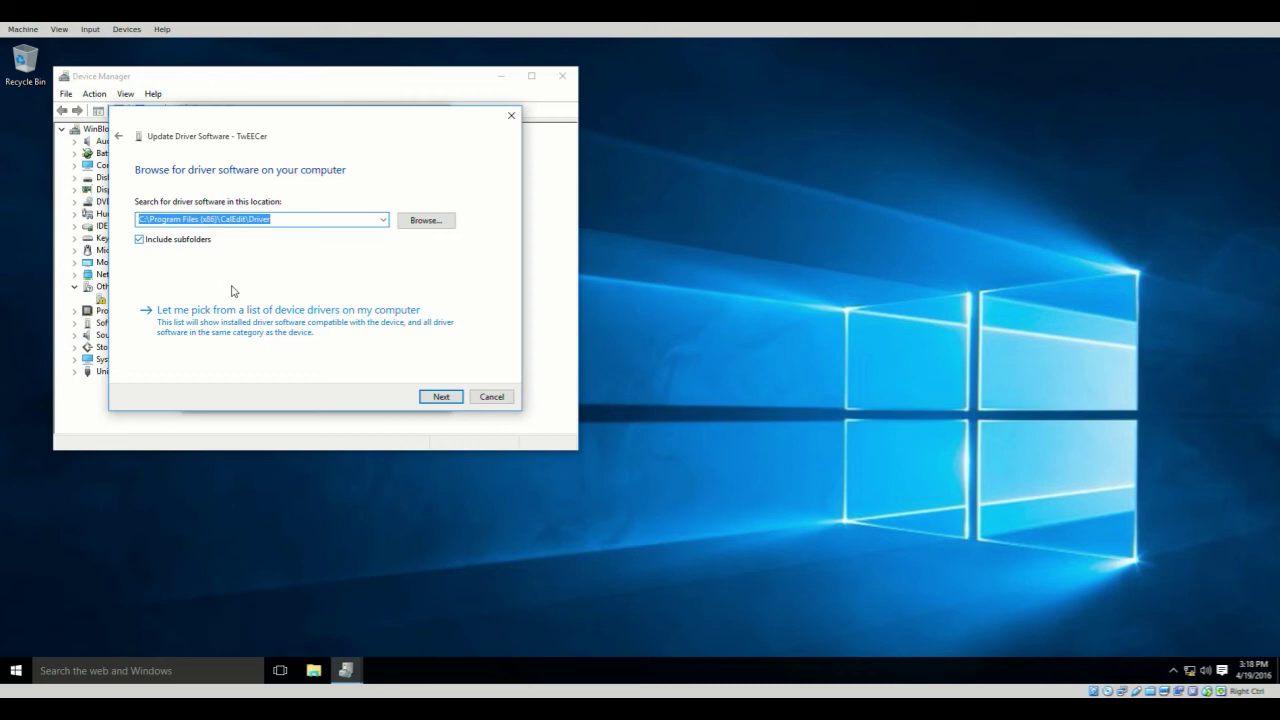
Step: Install the unverified TwEECer driver software anyway and close the update wizard and device properties
left_click(441, 396)
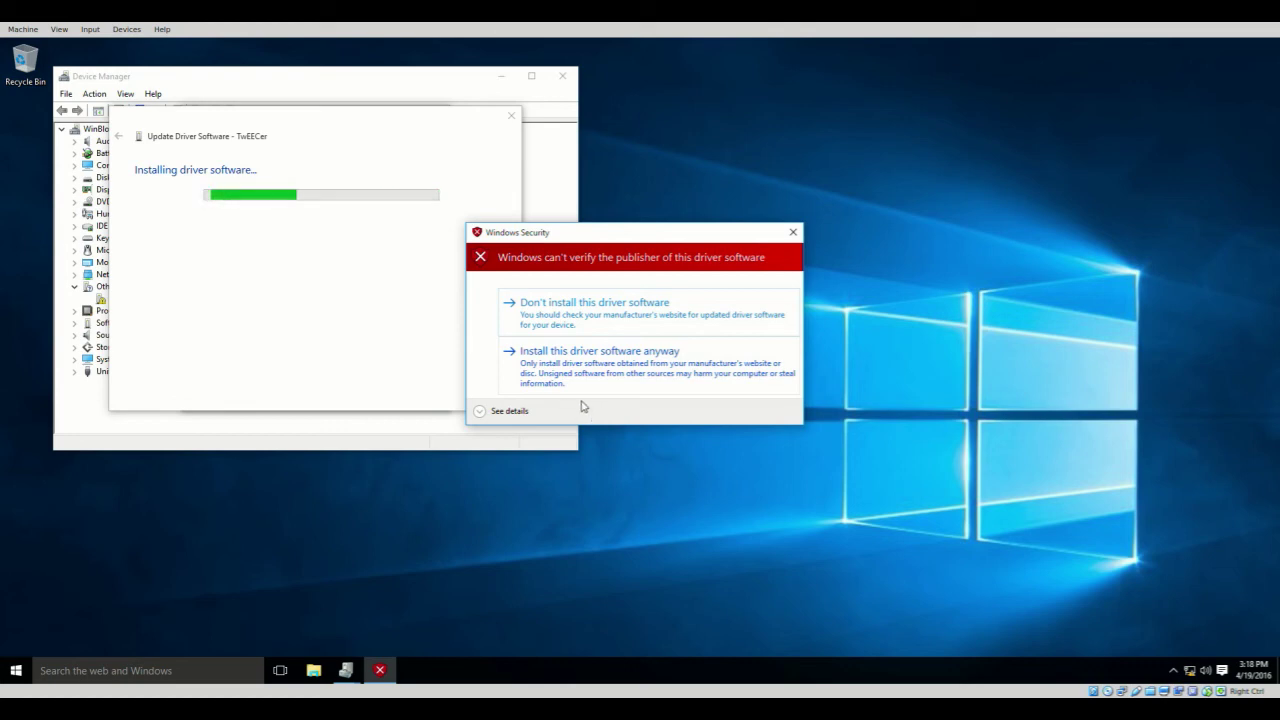
left_click(617, 396)
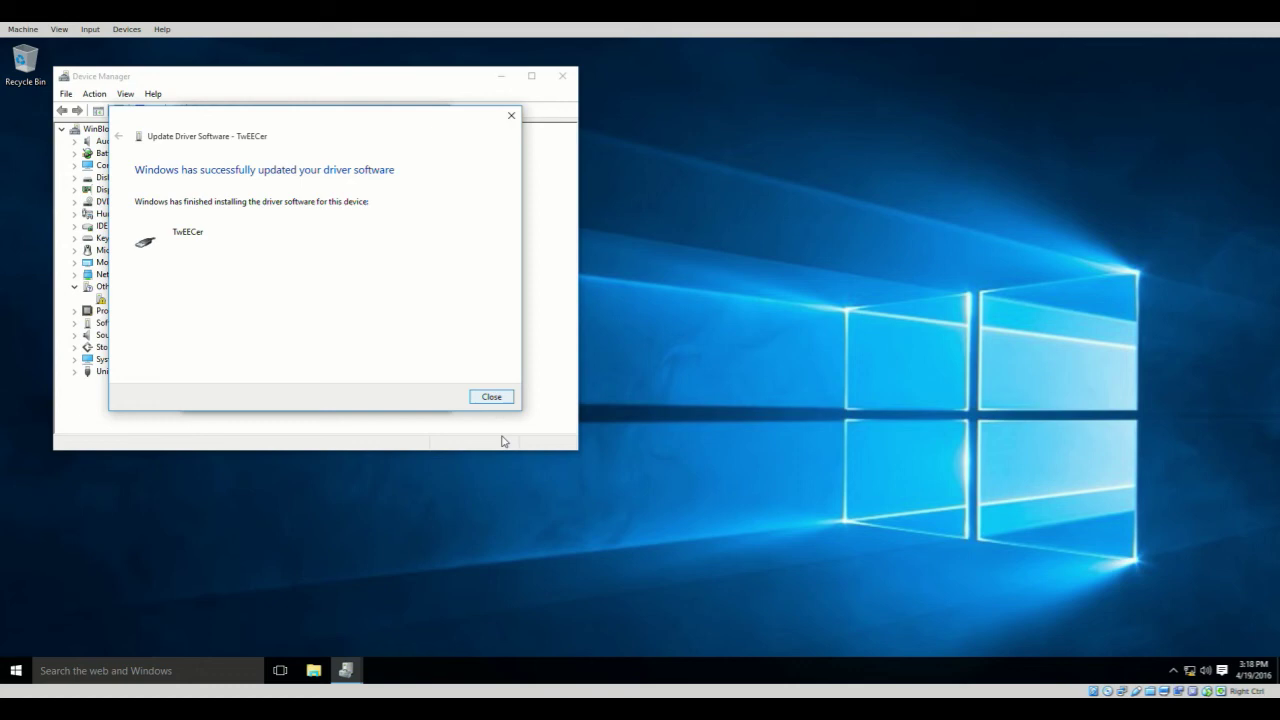
key("Return")
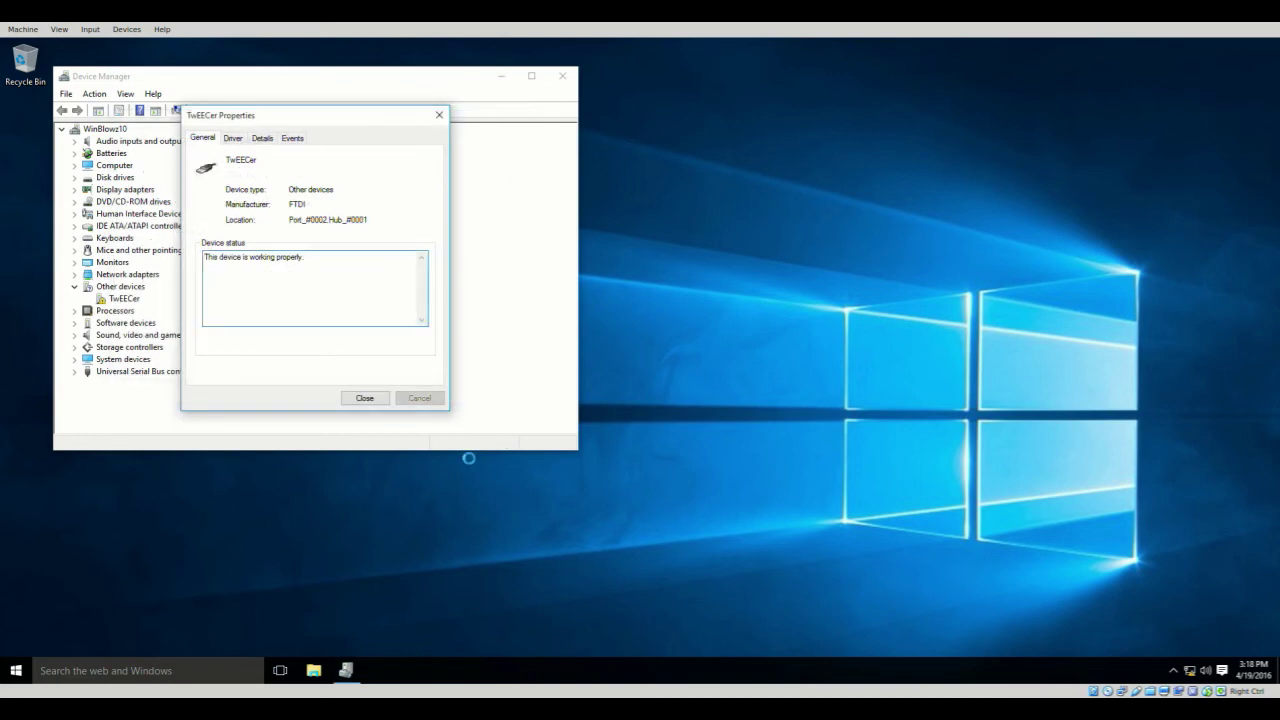
key("Return")
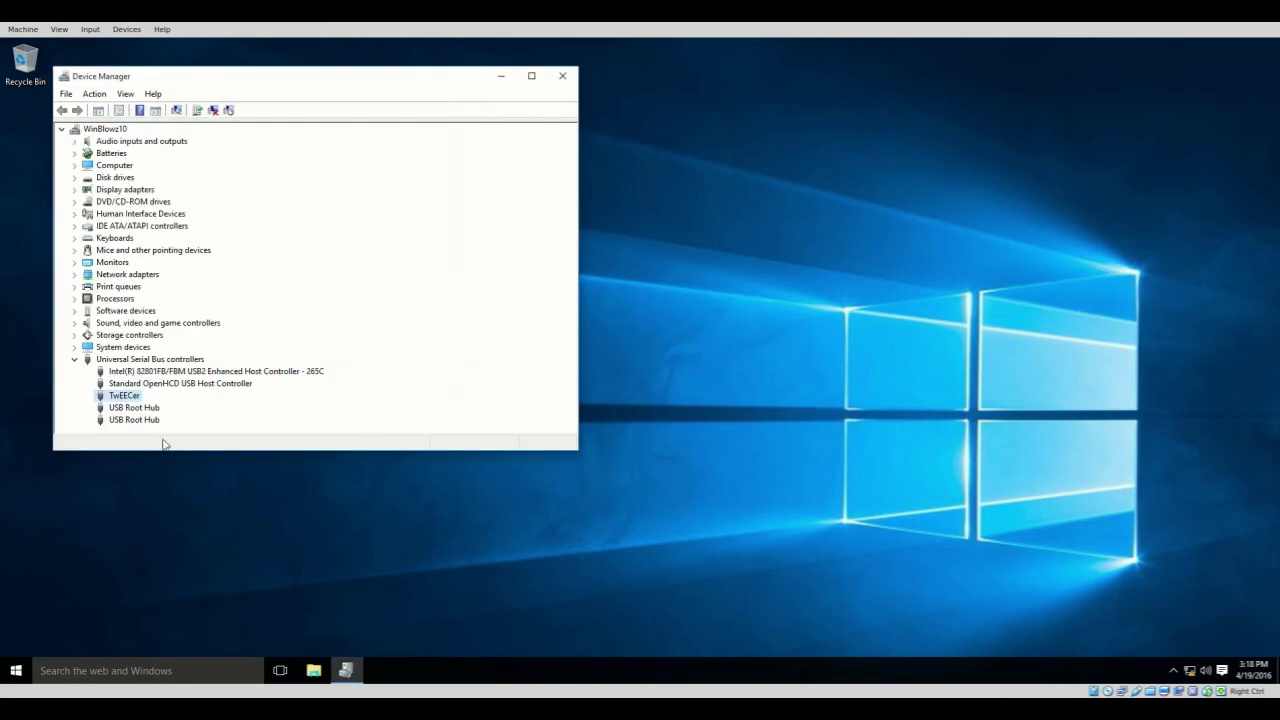
Step: Check the TwEECer's general and advanced device properties without changing them, and close Device Manager
key("Return")
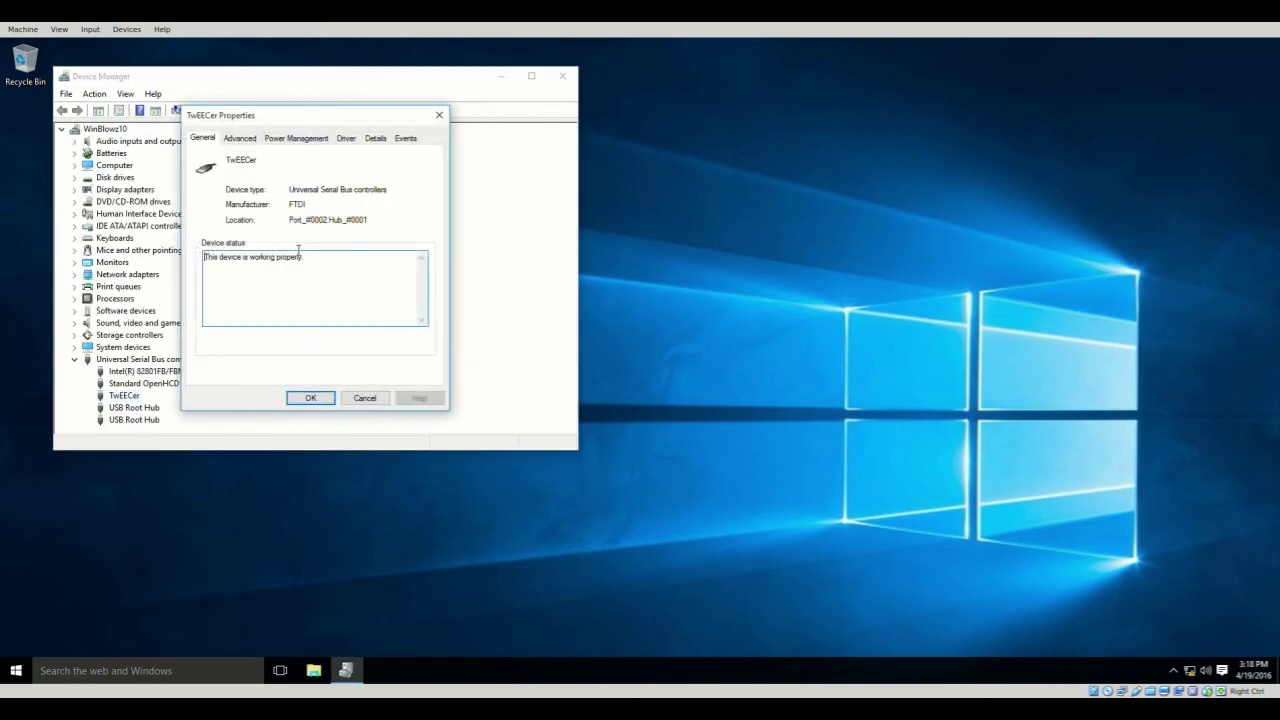
left_click(239, 137)
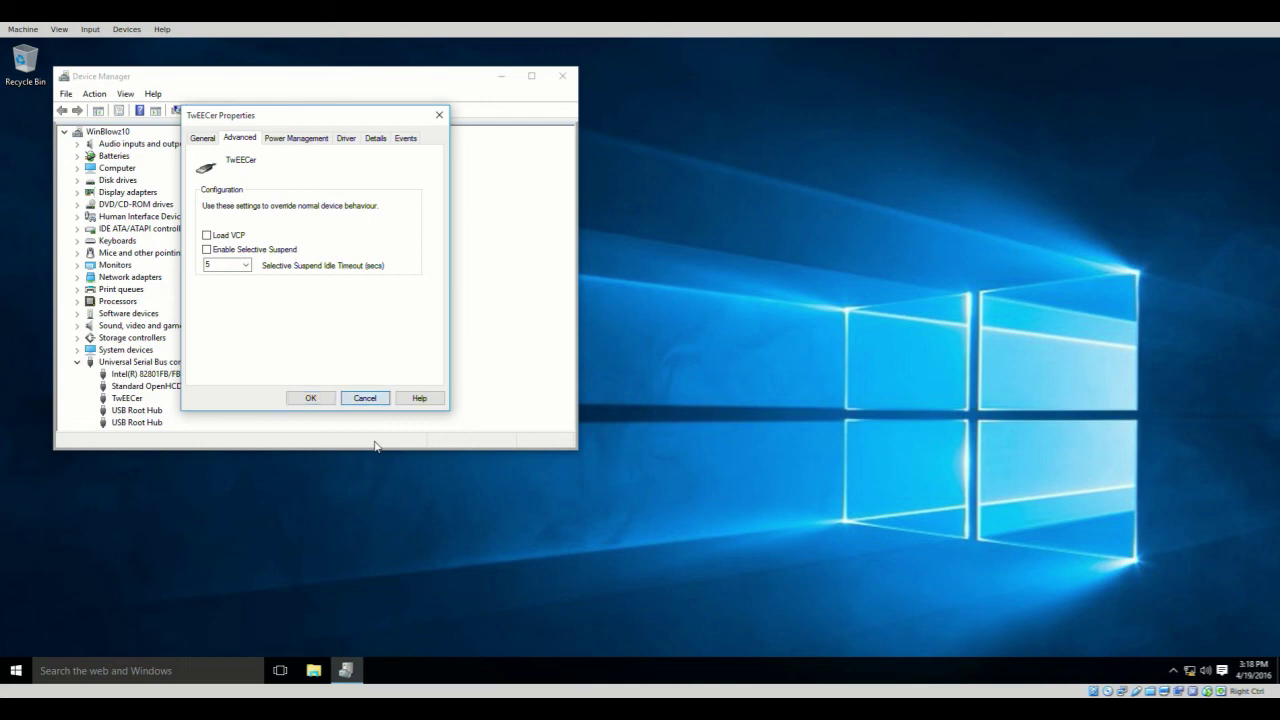
key("Escape")
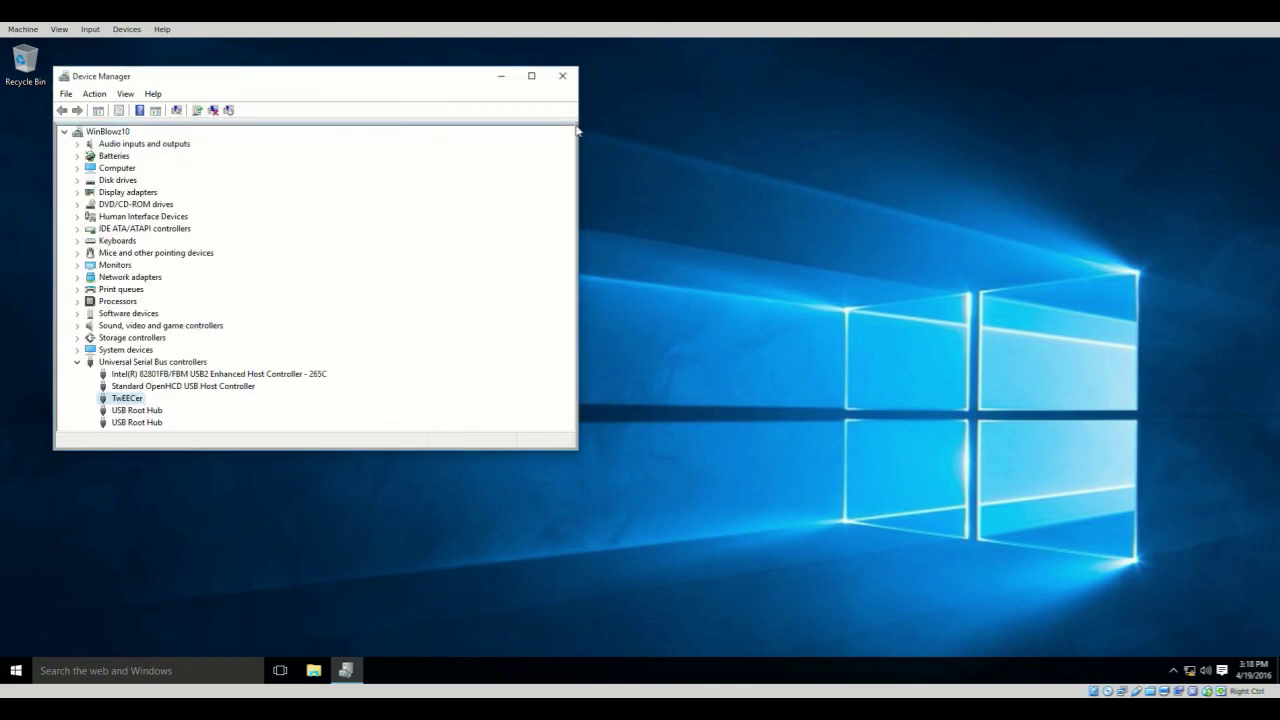
left_click(562, 76)
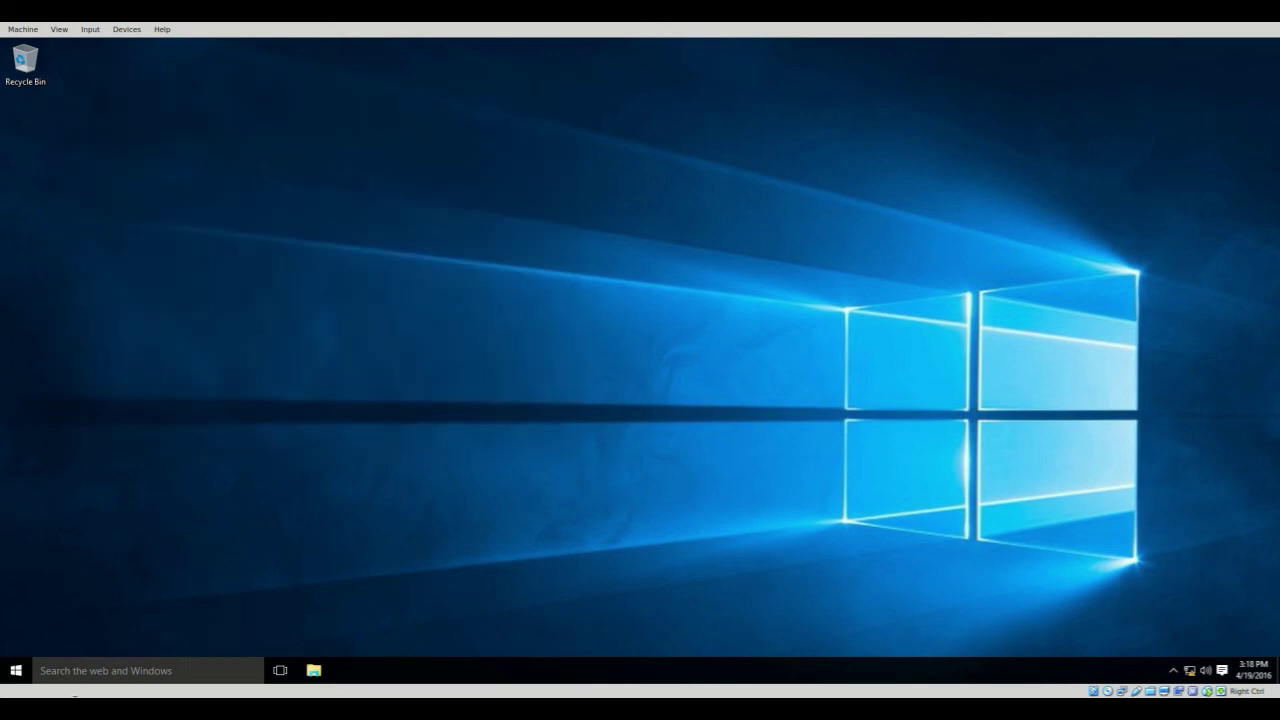
Step: Launch CalEdit from the CalEdit folder in the list of installed apps
left_click(16, 670)
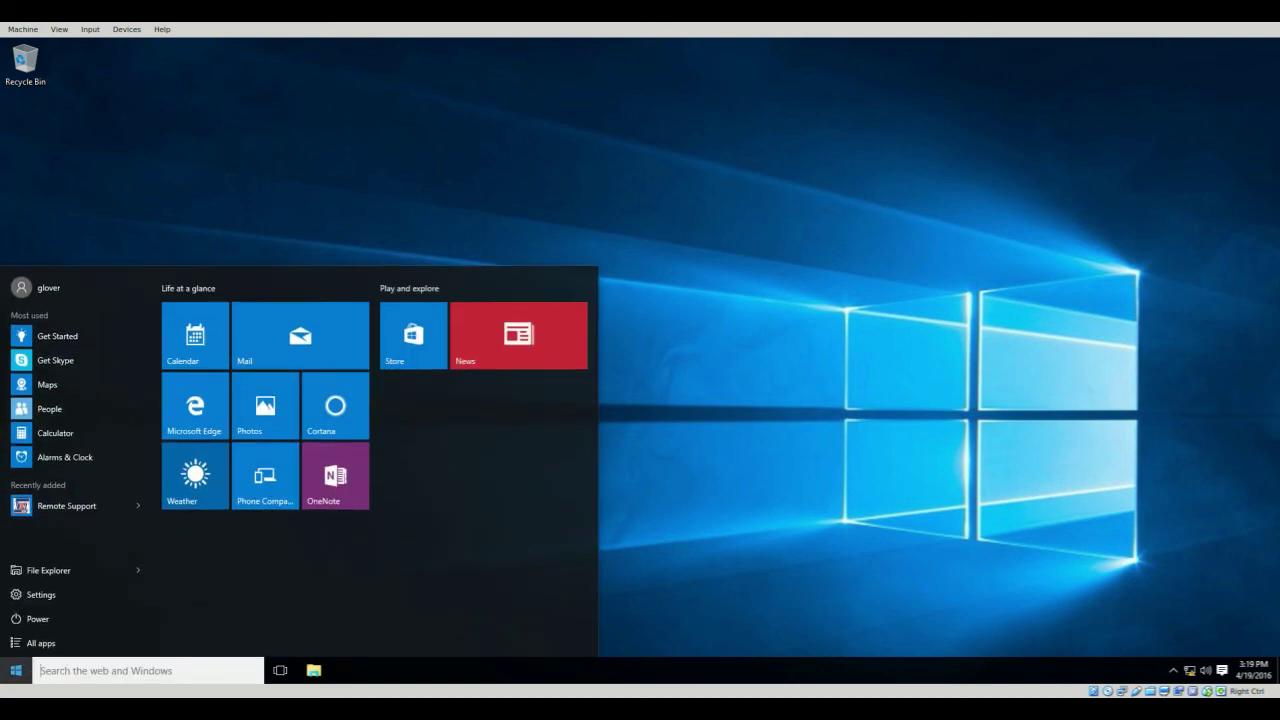
left_click(40, 642)
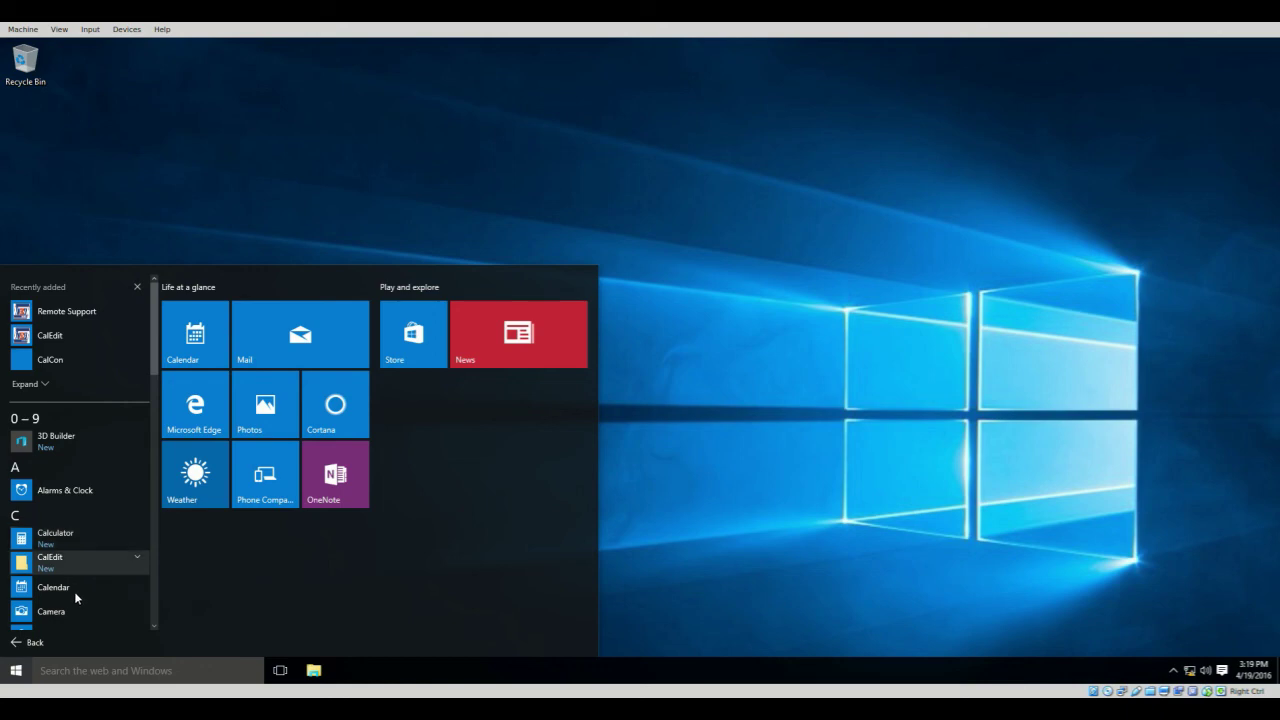
left_click(70, 562)
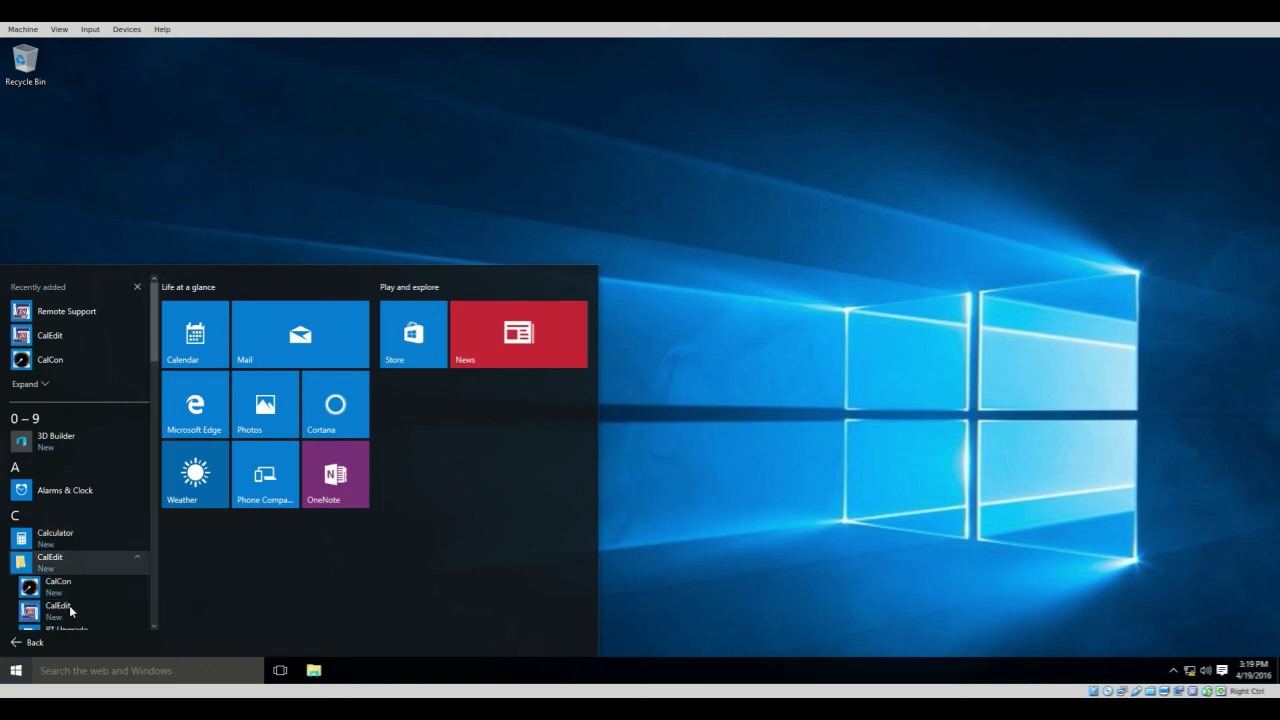
left_click(69, 608)
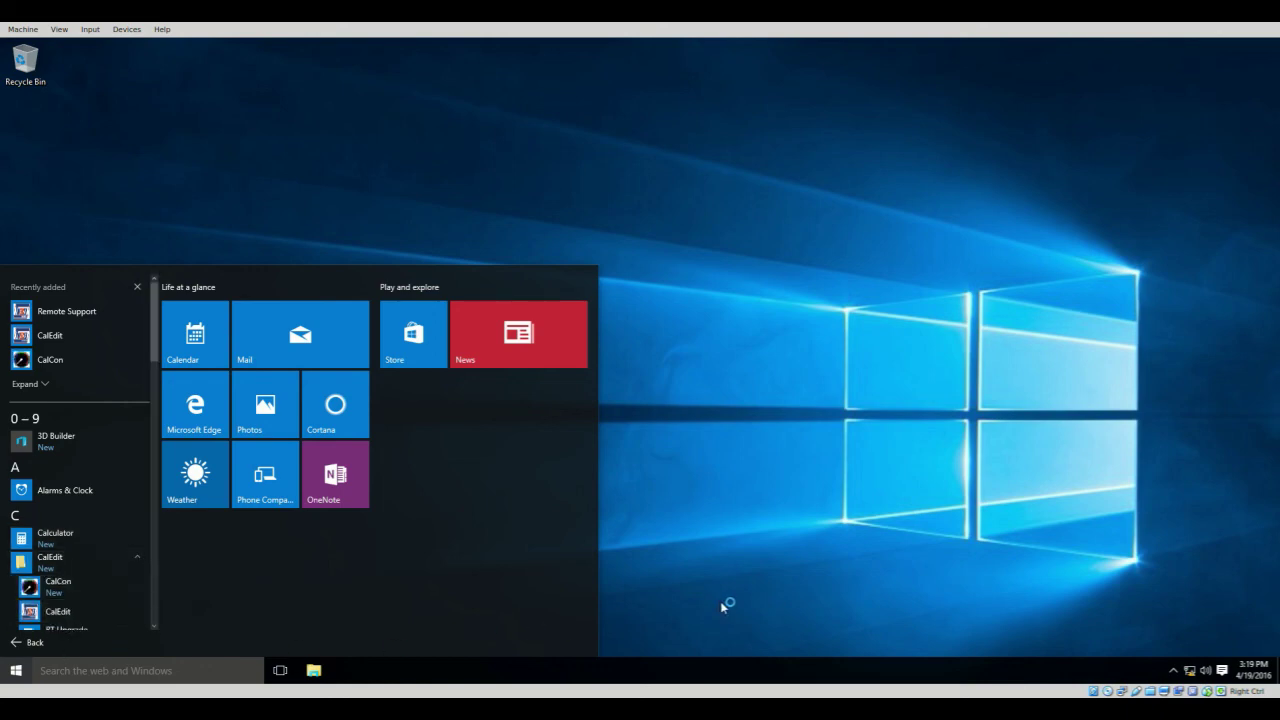